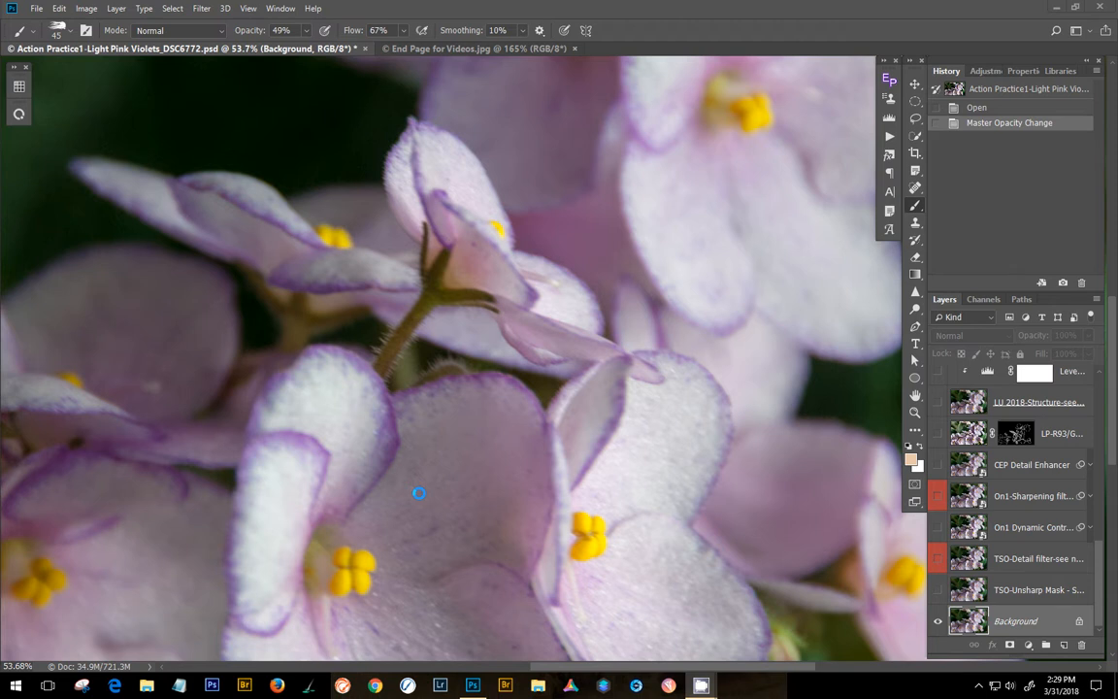
# - Examine the violets close up with the TSO-Unsharp Mask layer shown, then hide that layer
pyautogui.scroll(-5, 437, 399)
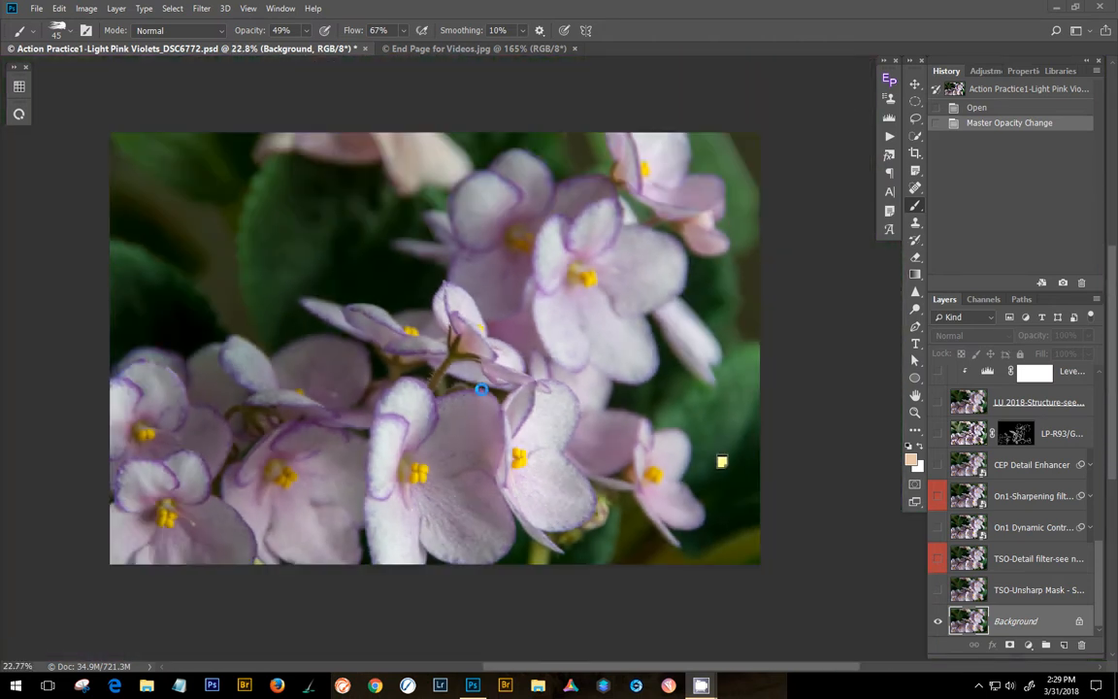
pyautogui.scroll(5, 480, 388)
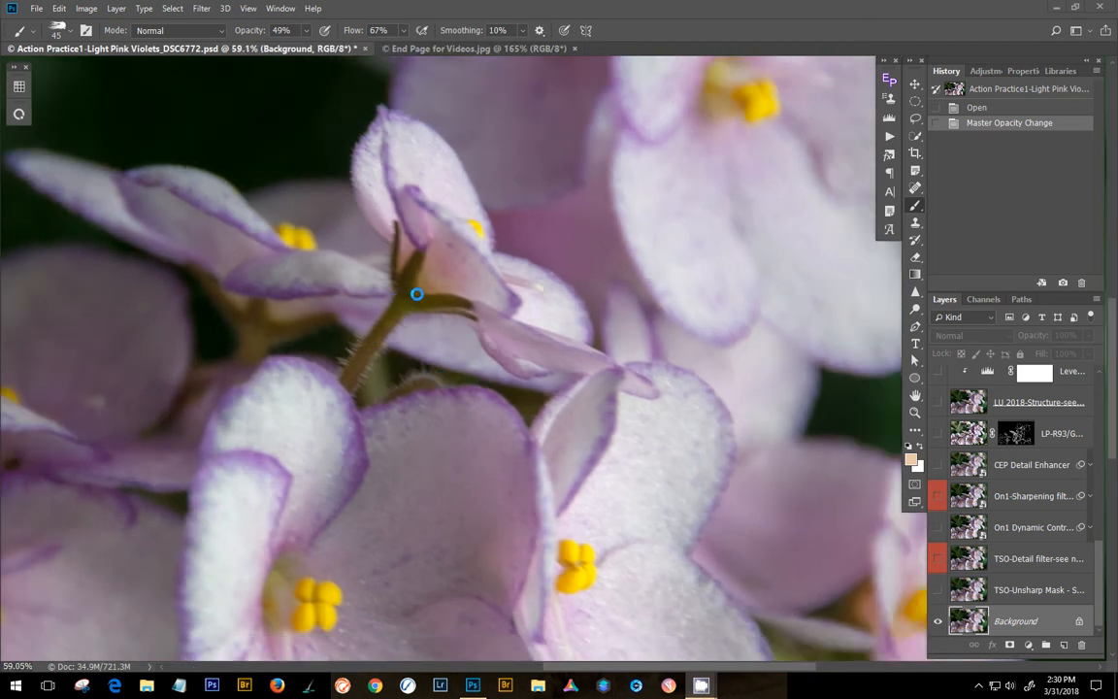
pyautogui.click(939, 591)
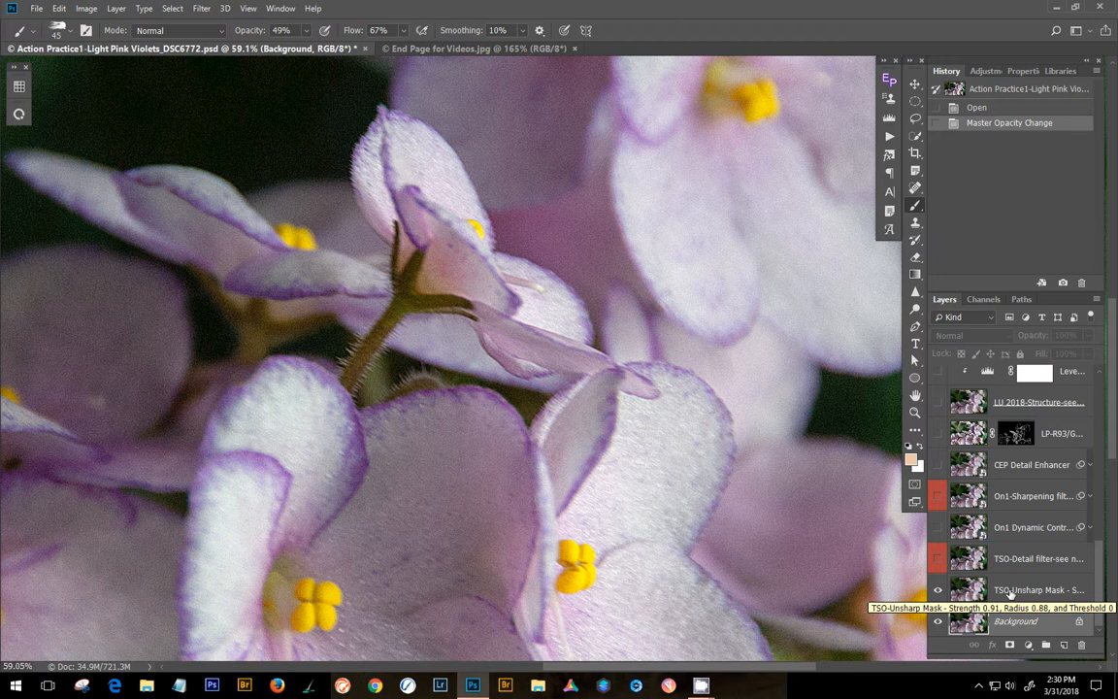
pyautogui.click(937, 592)
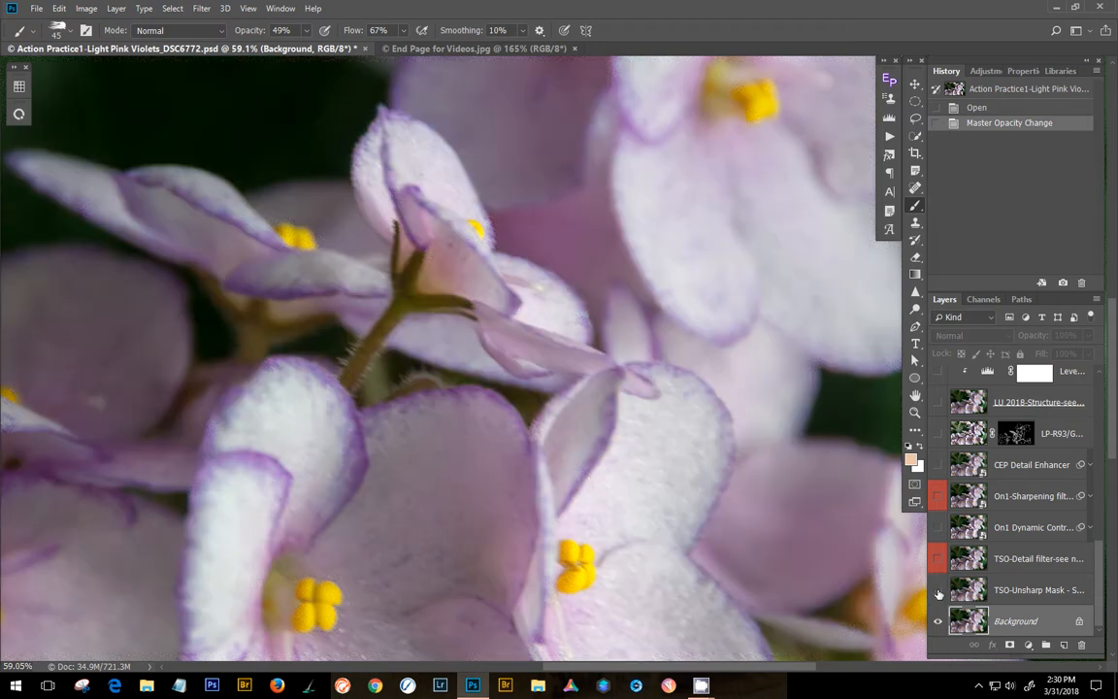
# - Preview the TSO-Detail filter layer and the On1 Dynamic Contrast layer one at a time, hiding each after viewing
pyautogui.click(1018, 562)
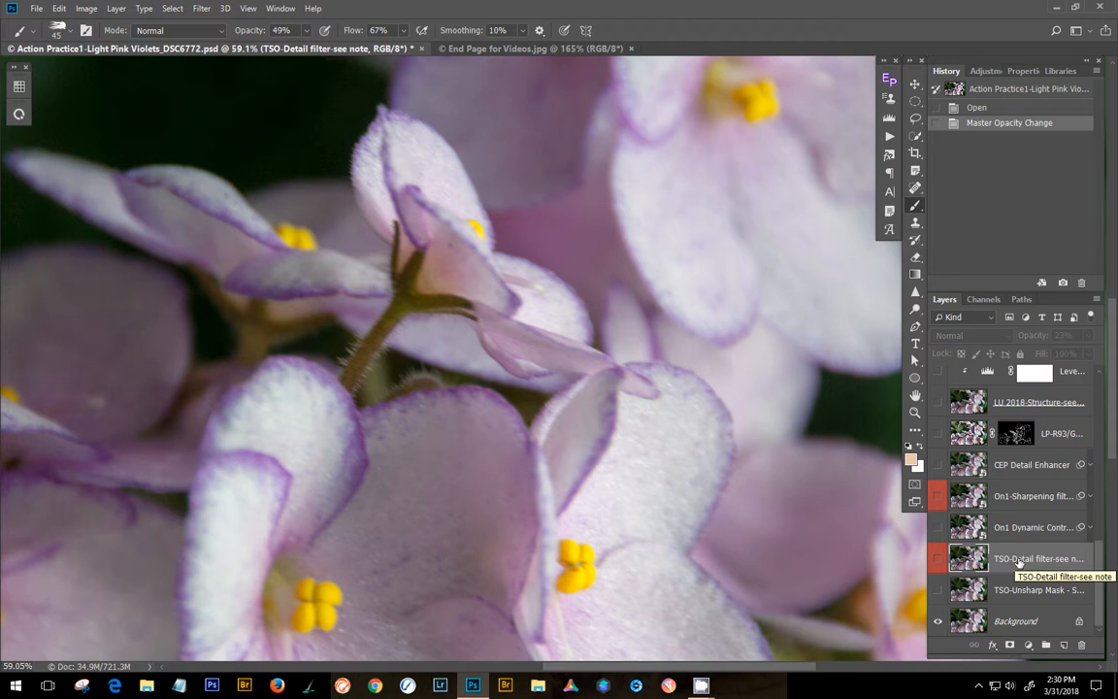
pyautogui.click(937, 558)
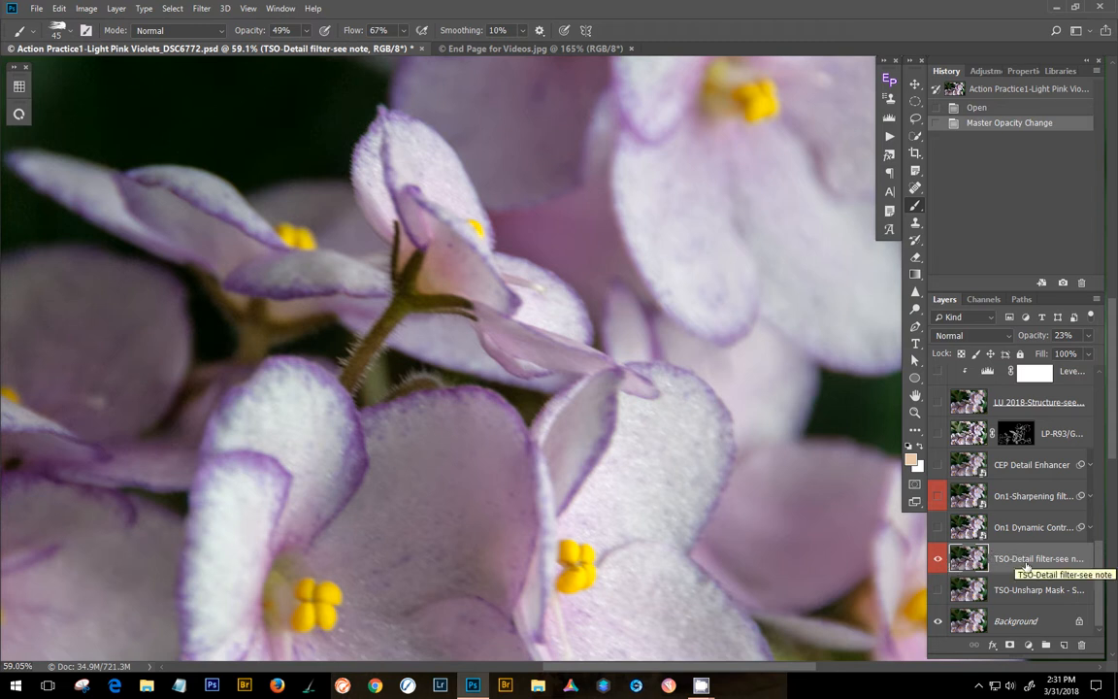
pyautogui.click(939, 558)
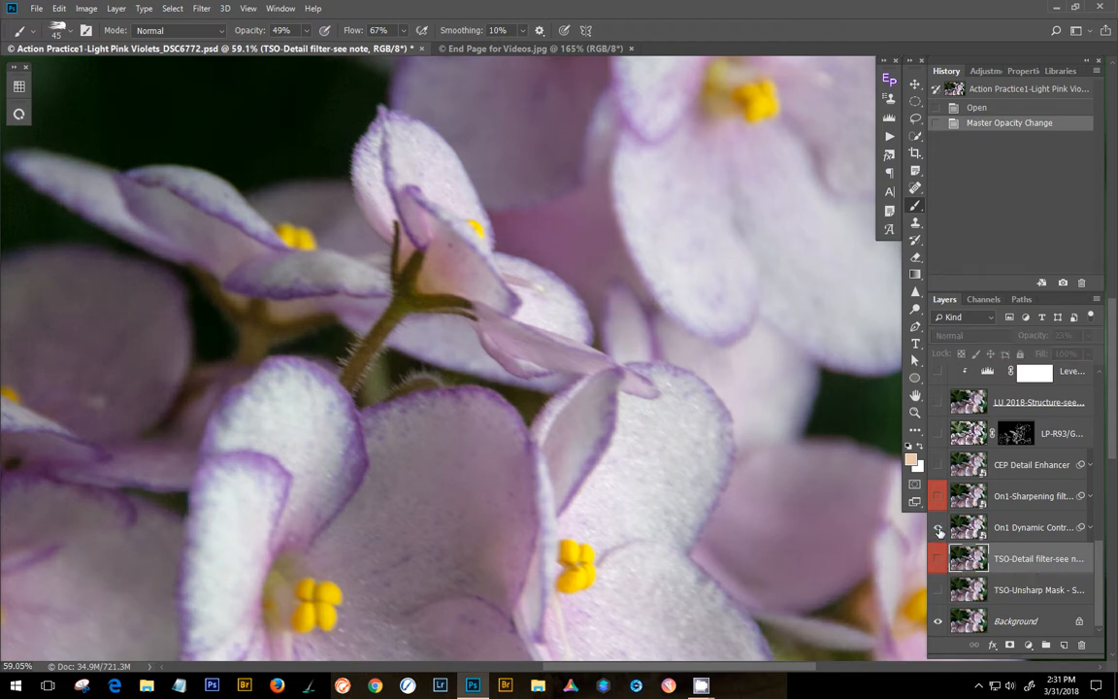
pyautogui.click(939, 529)
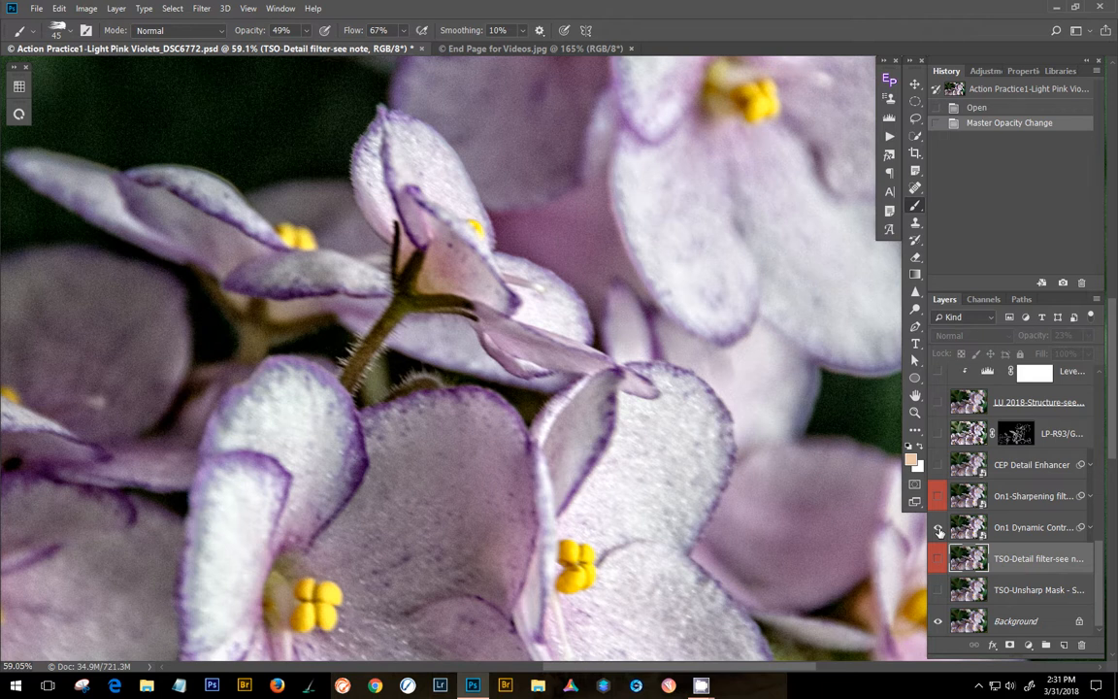
pyautogui.click(939, 529)
# - Compare the flowers with and without the On1-Sharpening filter-Highpass layer, and with and without the CEP Detail Enhancer layer
pyautogui.click(938, 496)
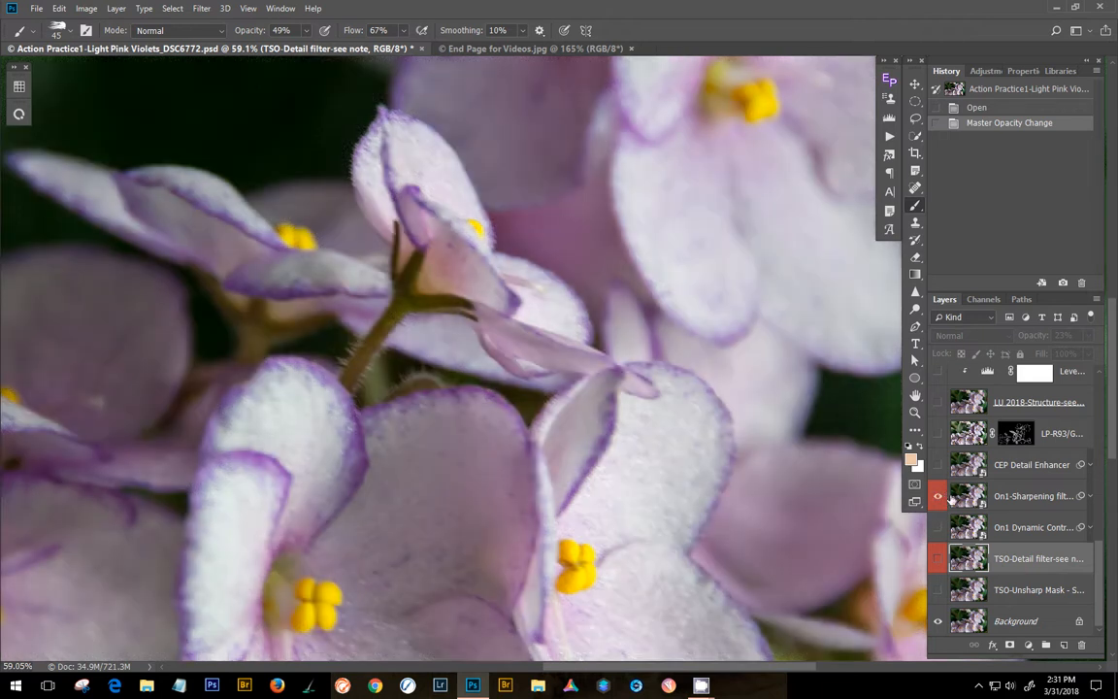
pyautogui.click(1006, 495)
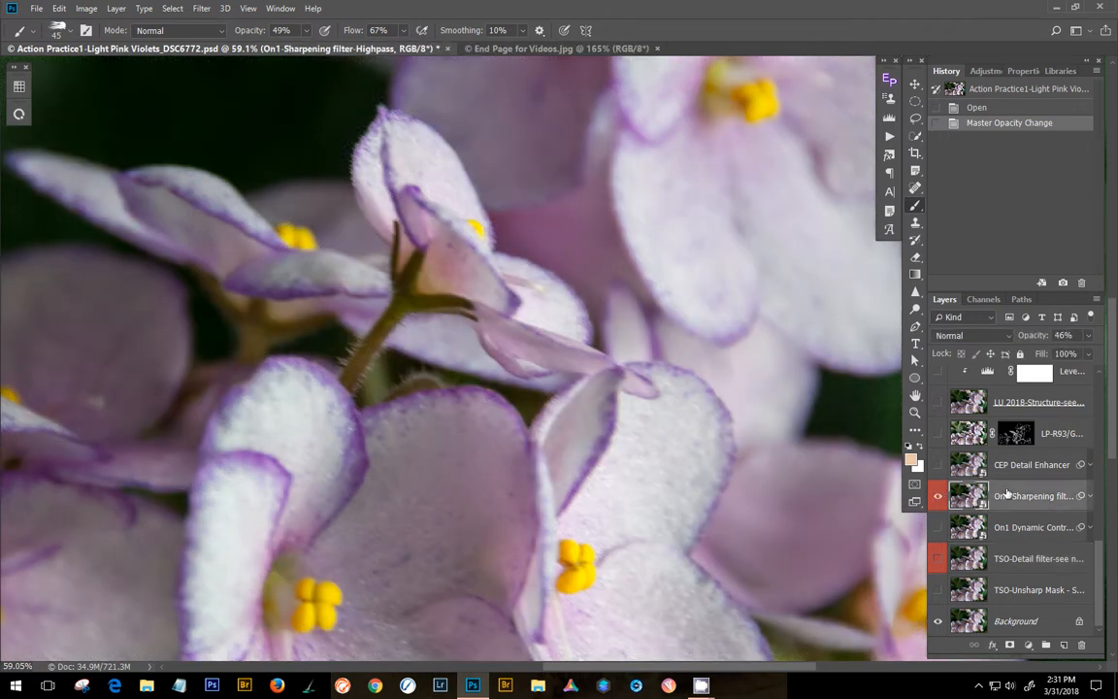
pyautogui.click(939, 497)
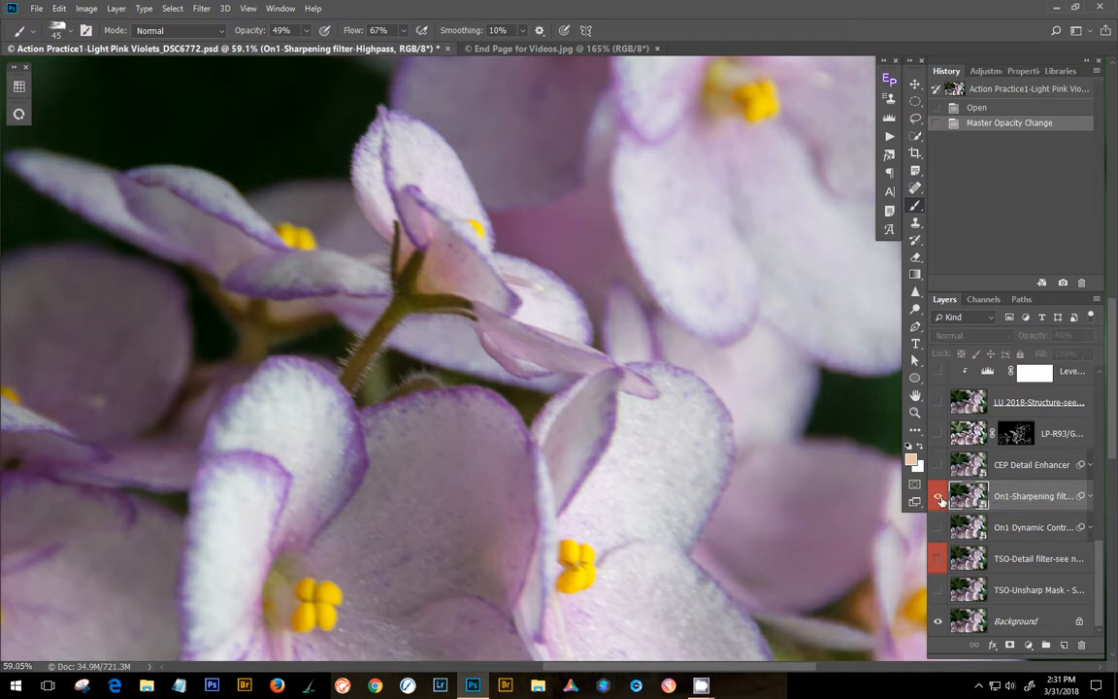
pyautogui.click(939, 498)
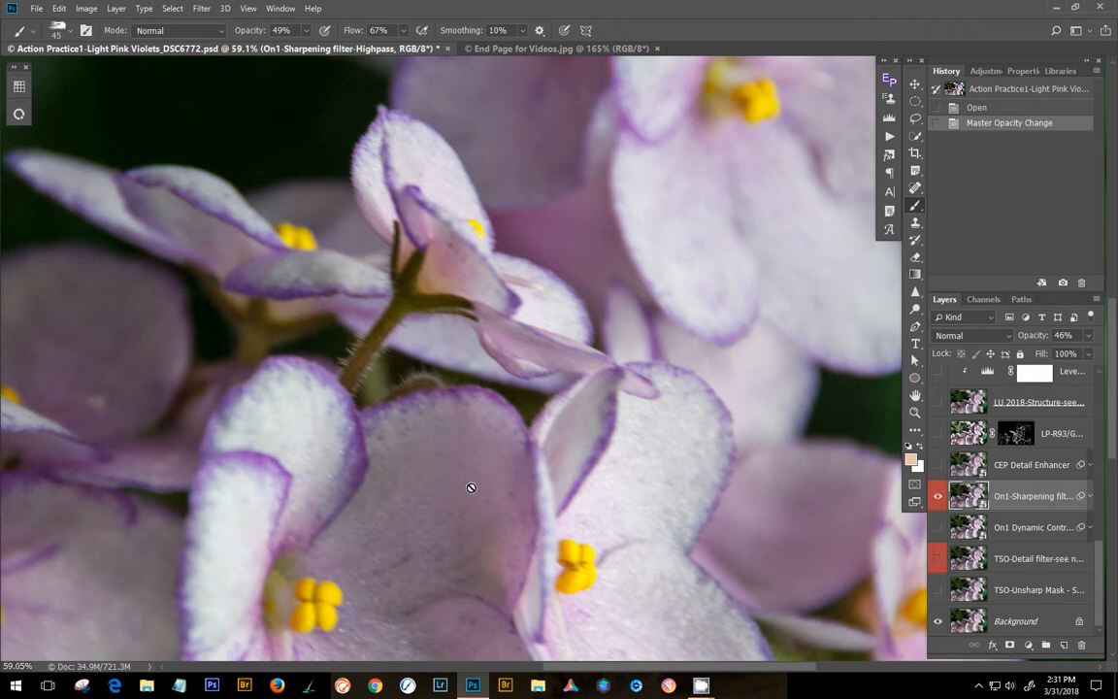
pyautogui.click(937, 496)
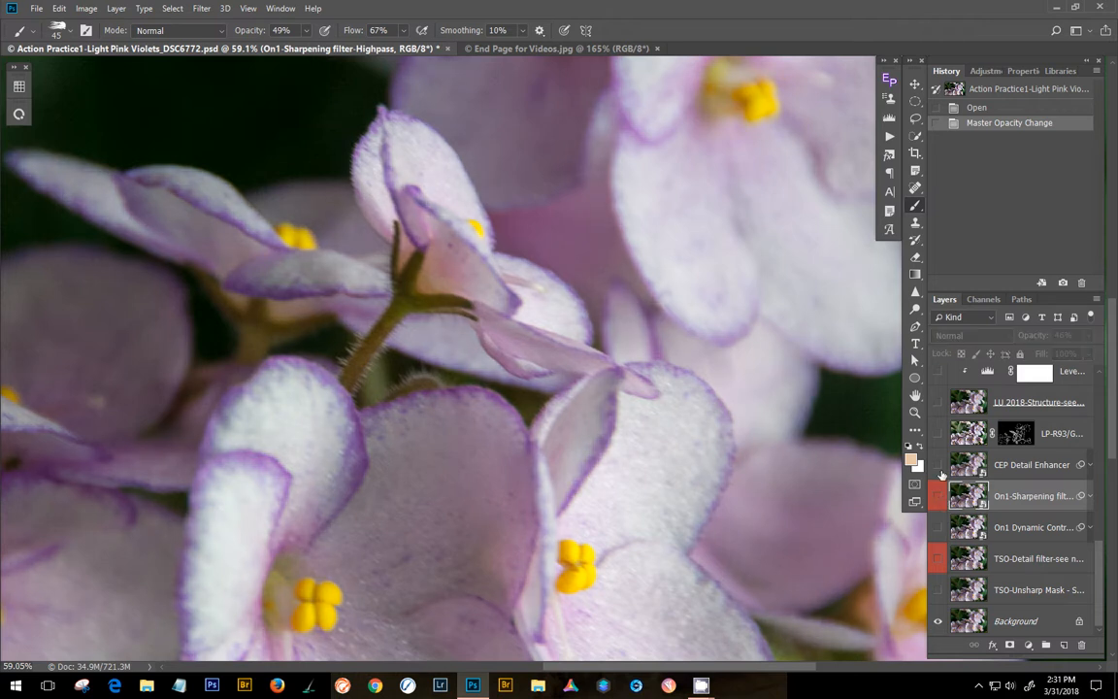
pyautogui.click(938, 464)
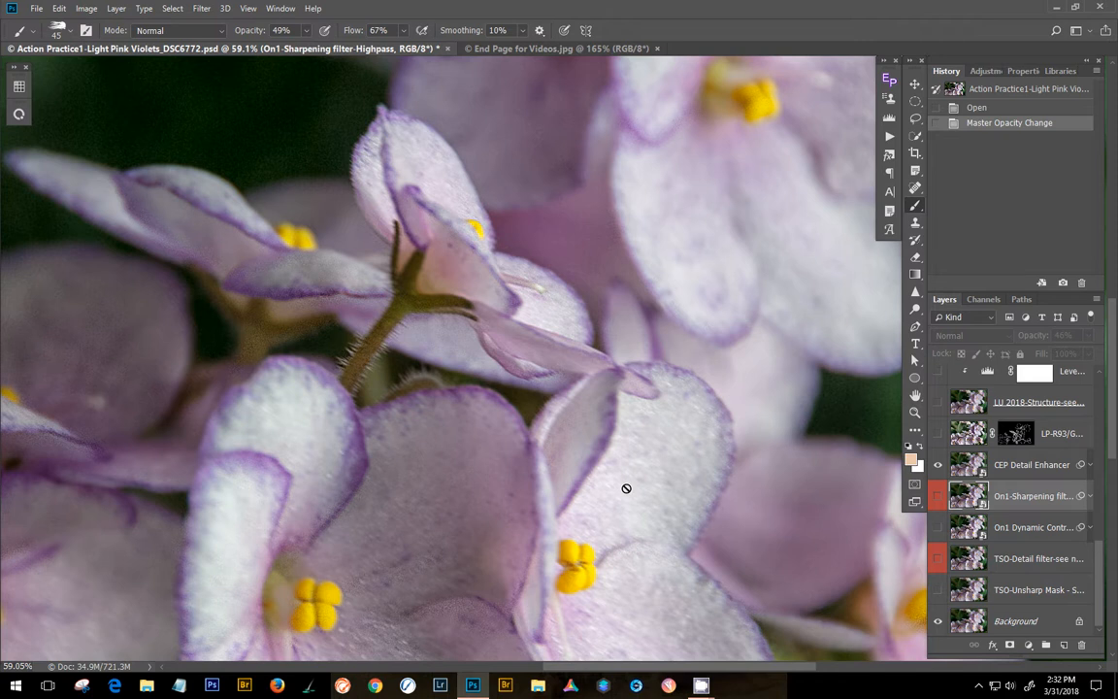
pyautogui.click(939, 467)
# - Select the masked LP-R93/G83/B75 layer and toggle its visibility to compare the flowers before and after, leaving it hidden
pyautogui.click(1029, 433)
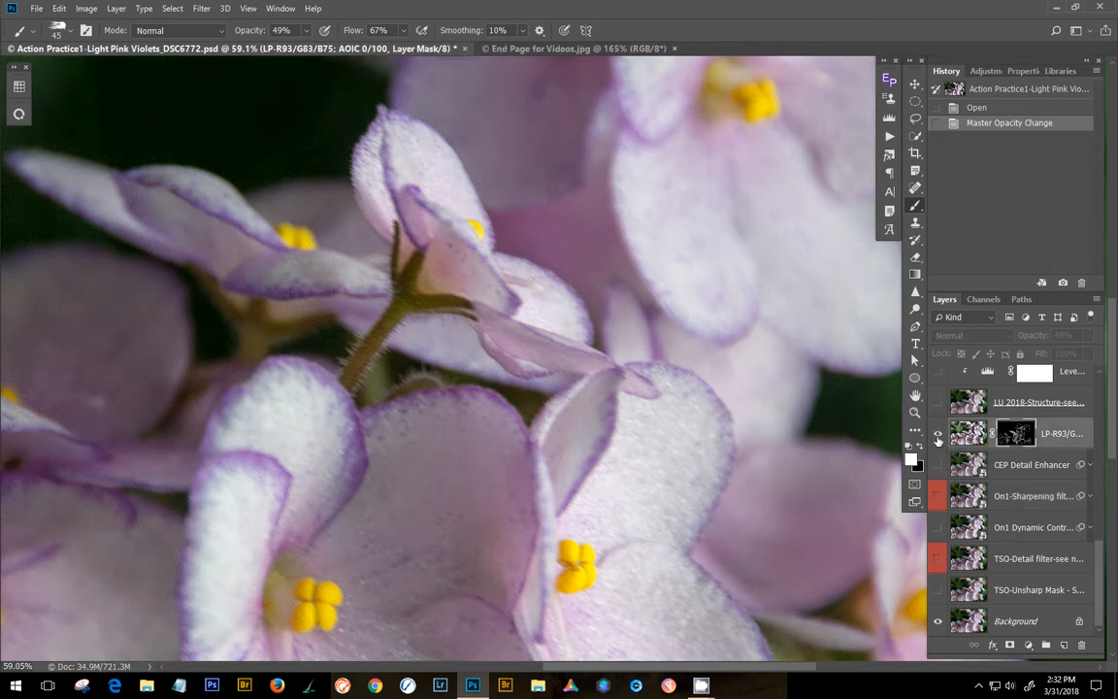
pyautogui.click(938, 436)
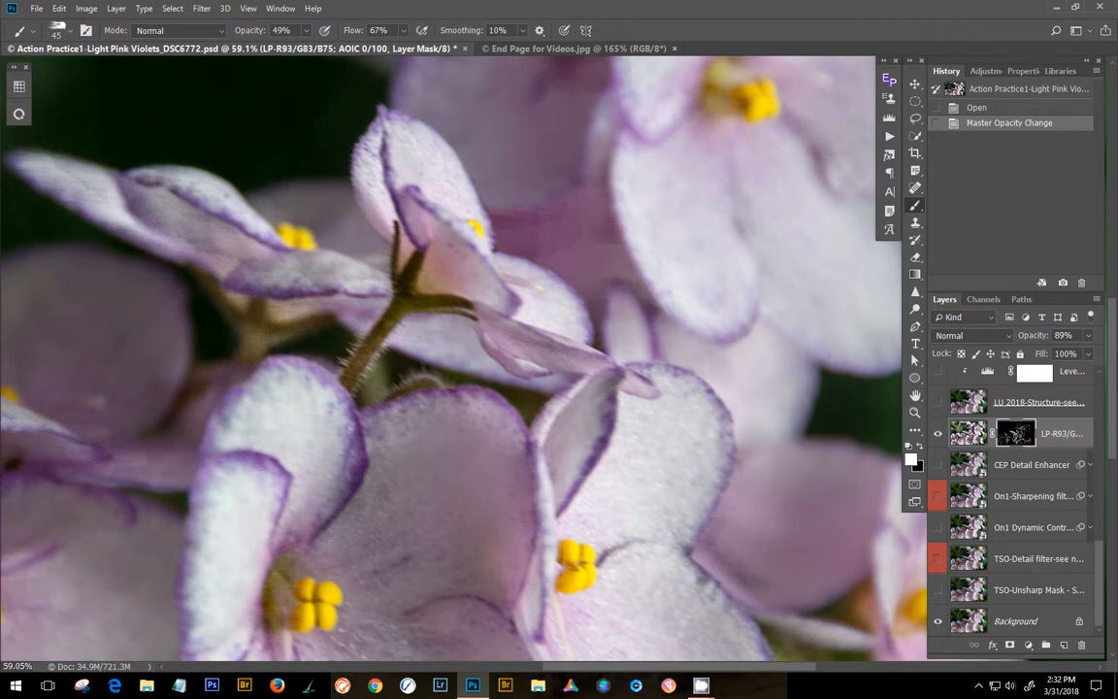
pyautogui.click(937, 433)
pyautogui.click(941, 436)
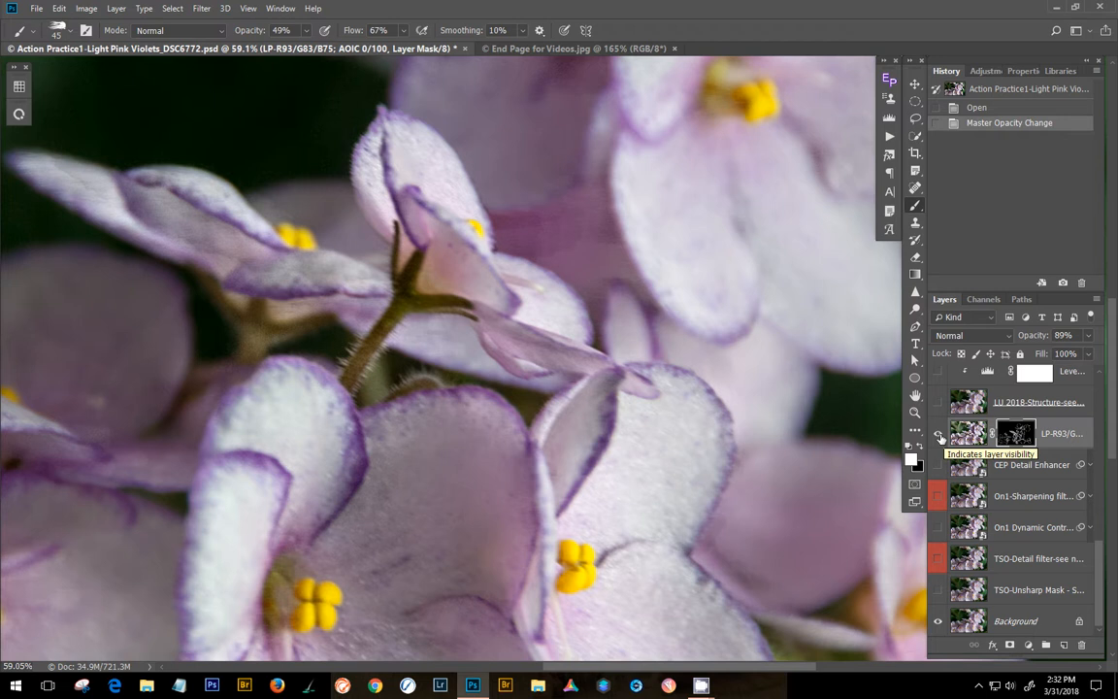
pyautogui.click(940, 438)
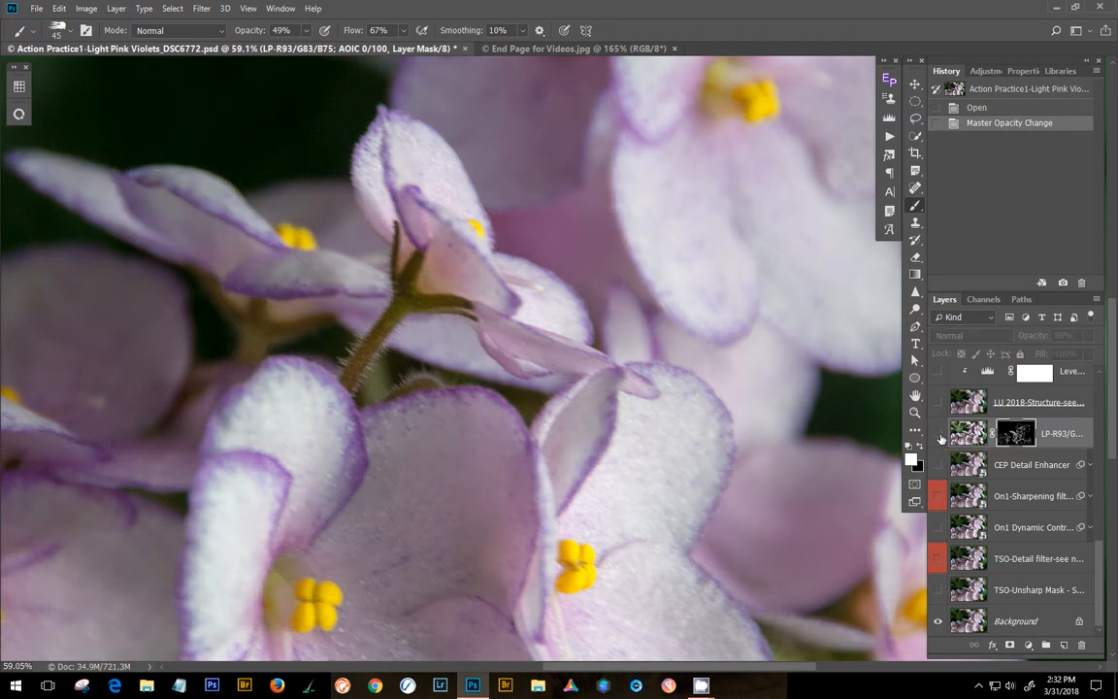
pyautogui.click(941, 437)
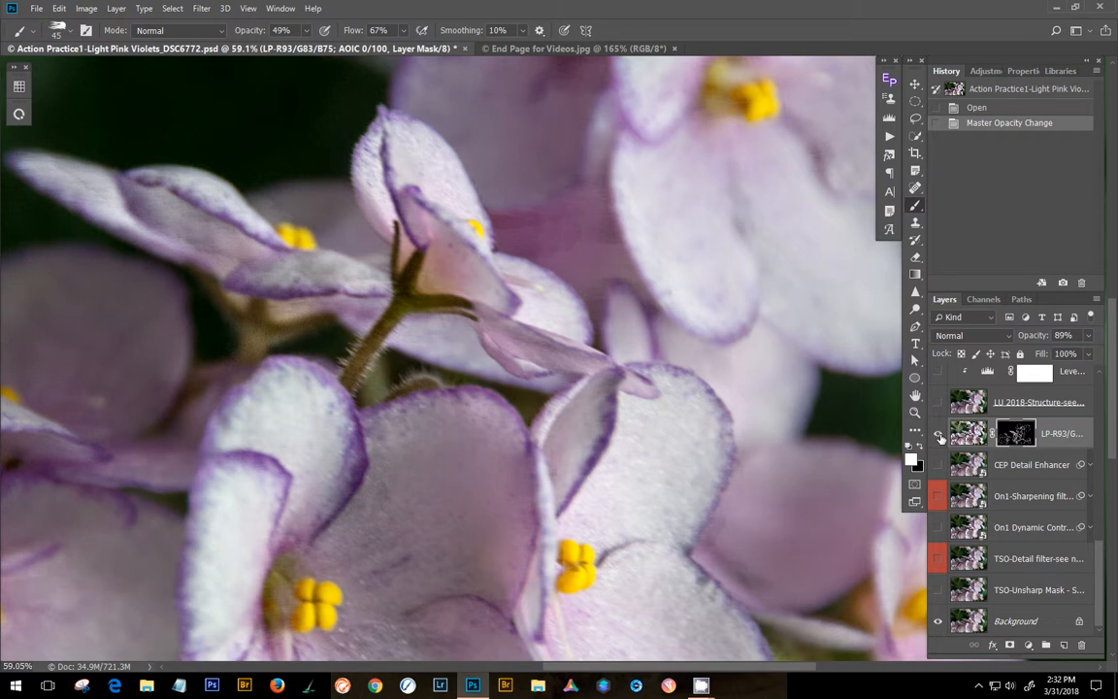
pyautogui.click(939, 439)
# - Preview the LU 2018-Structure layer with and without its clipped Levels adjustment, then hide the Structure layer
pyautogui.click(1006, 400)
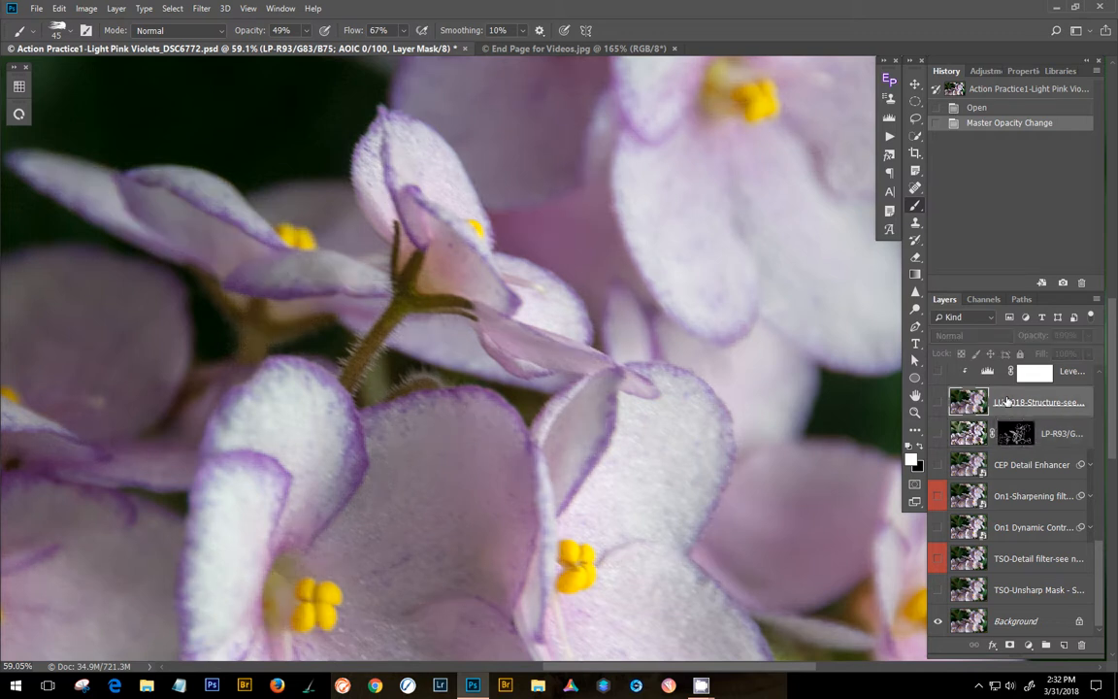
pyautogui.scroll(3, 1007, 401)
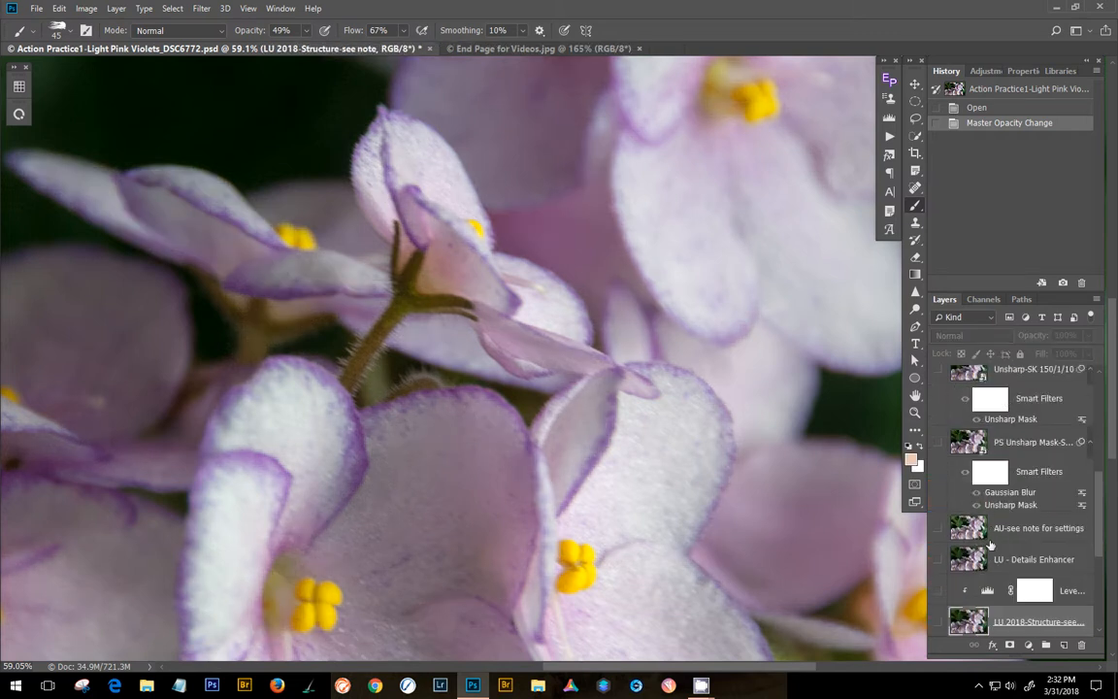
pyautogui.click(939, 625)
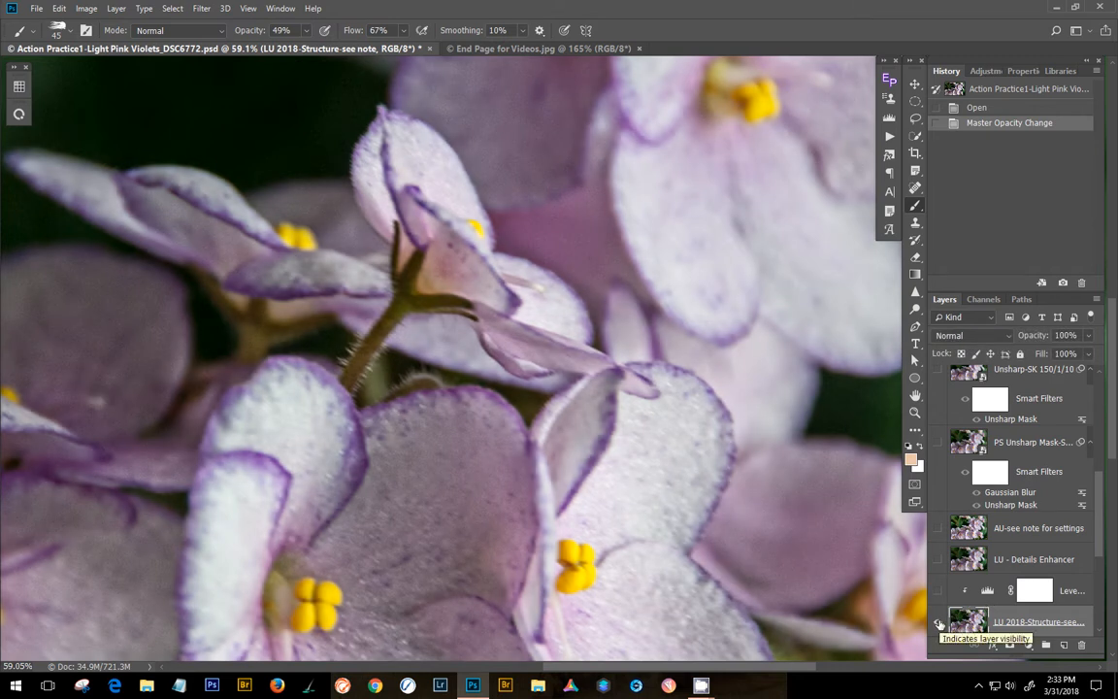
pyautogui.click(938, 592)
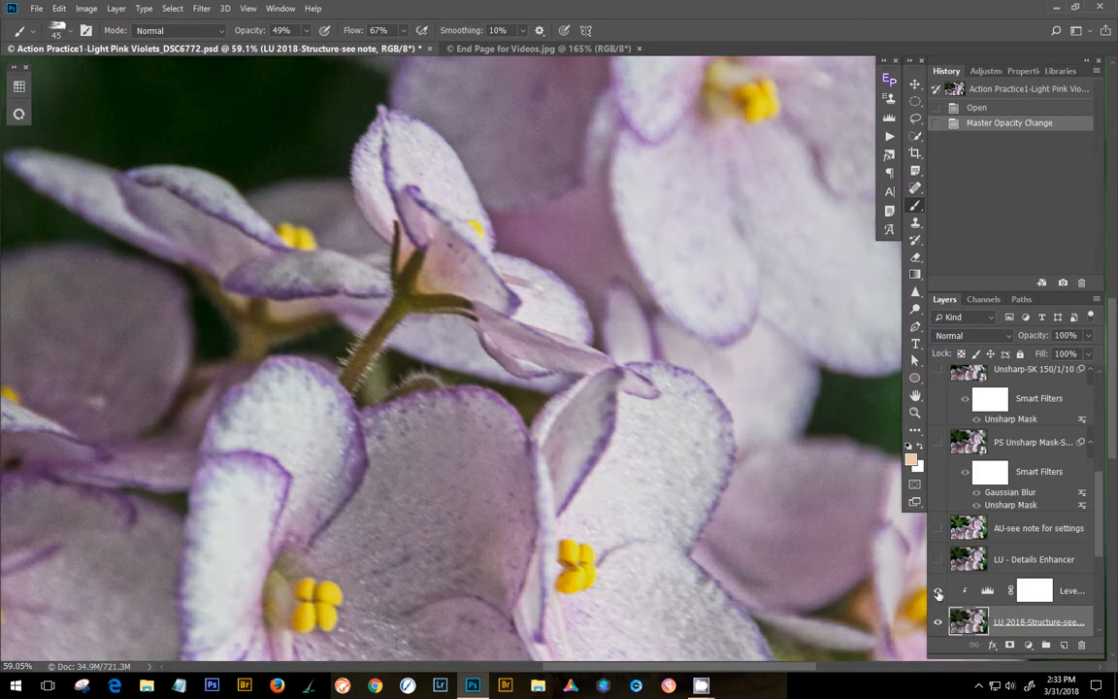
pyautogui.click(939, 593)
pyautogui.click(936, 619)
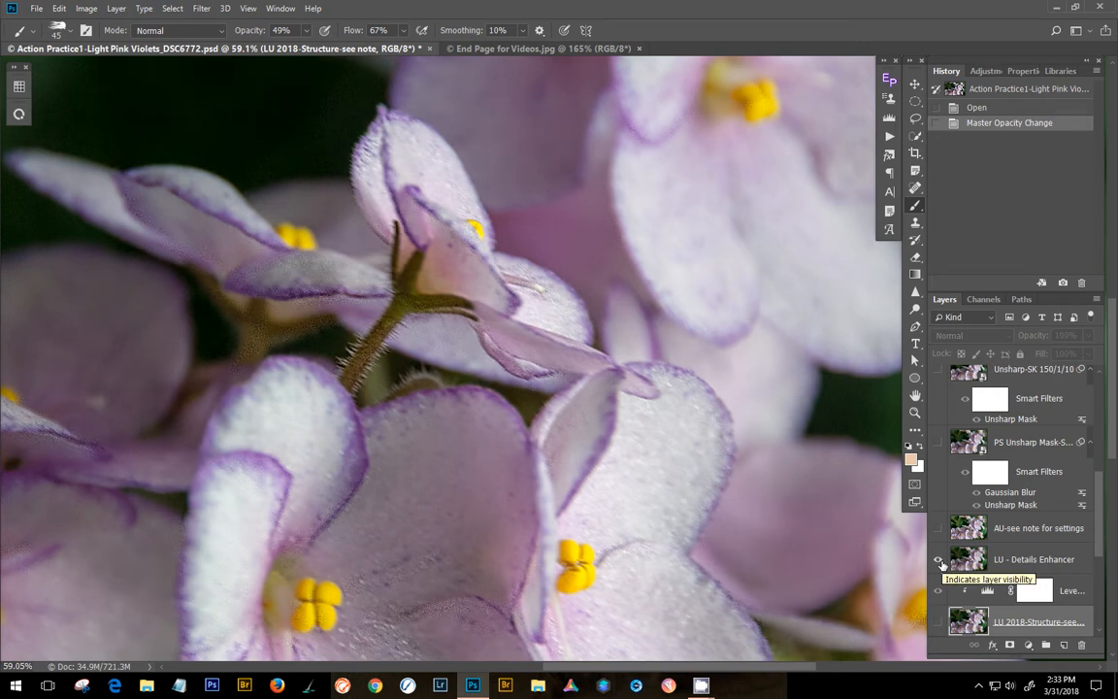
# - Compare the LU - Details Enhancer effect with the LU 2018-Structure layer by toggling each one's visibility, leaving both hidden
pyautogui.click(939, 561)
pyautogui.click(939, 561)
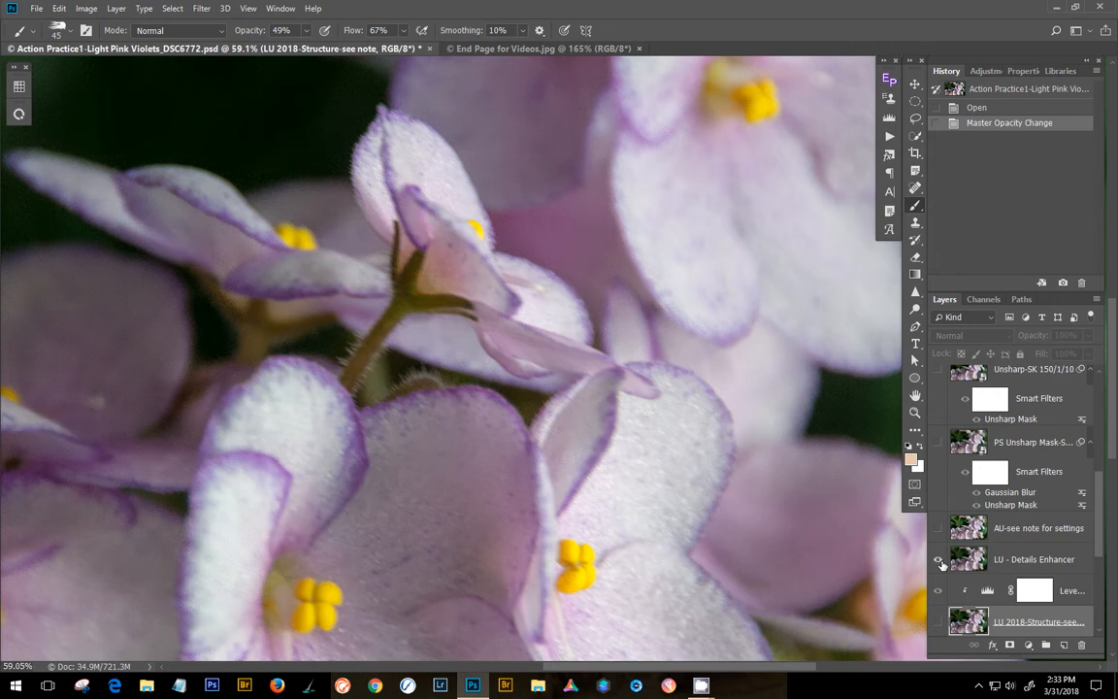
pyautogui.click(940, 561)
pyautogui.click(937, 623)
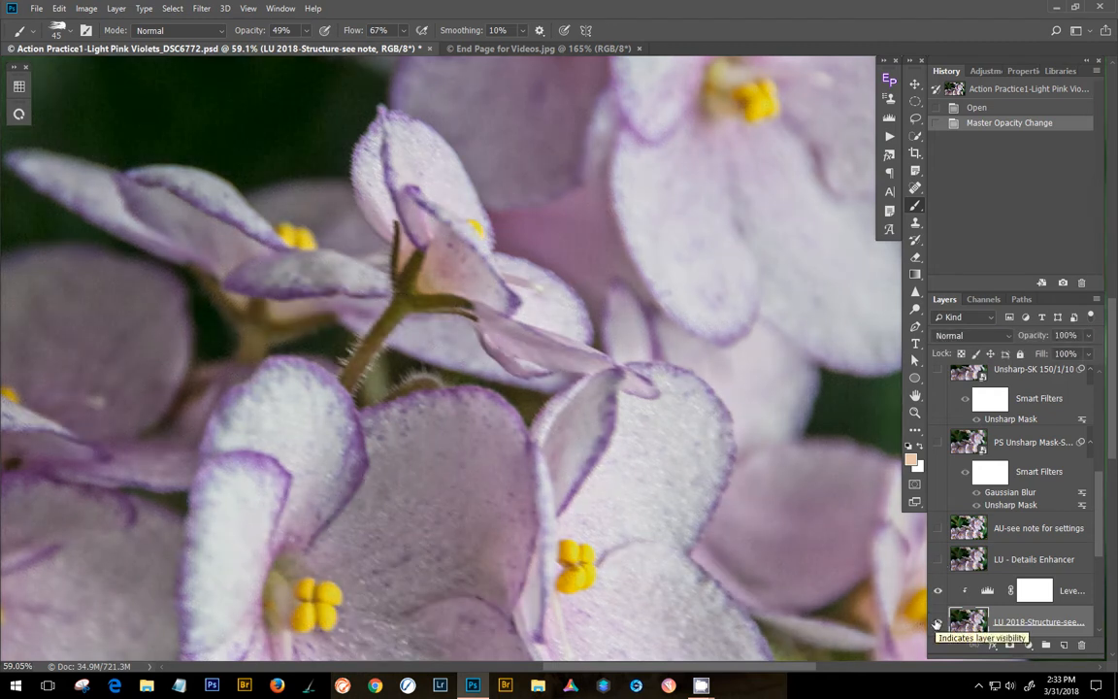
pyautogui.click(937, 623)
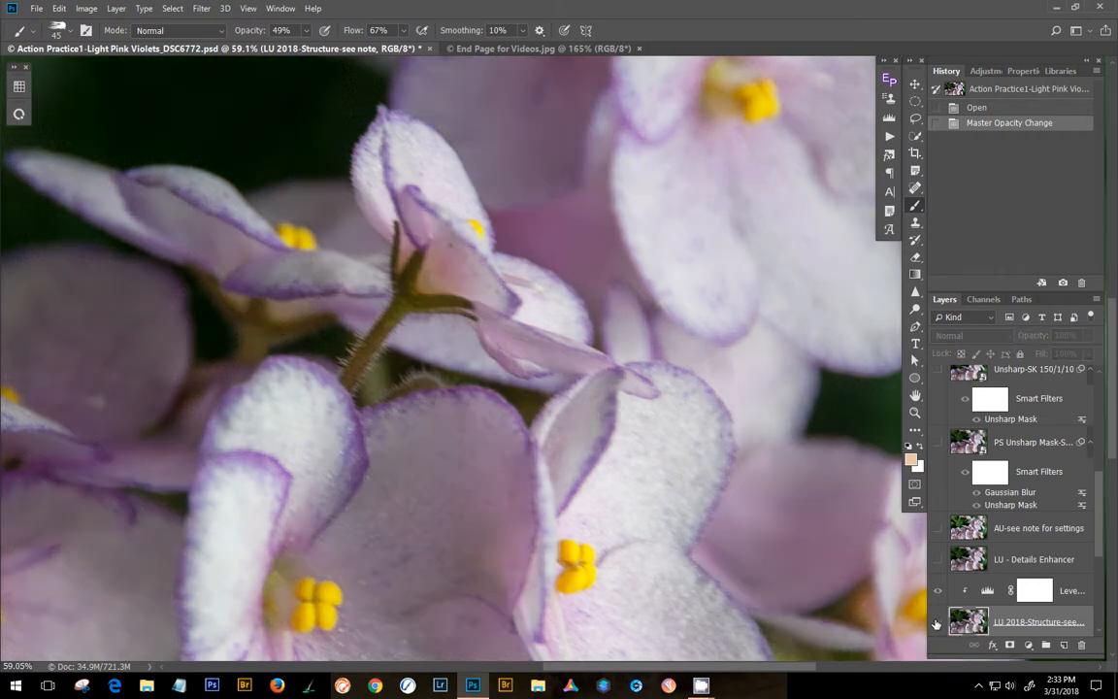
pyautogui.click(938, 561)
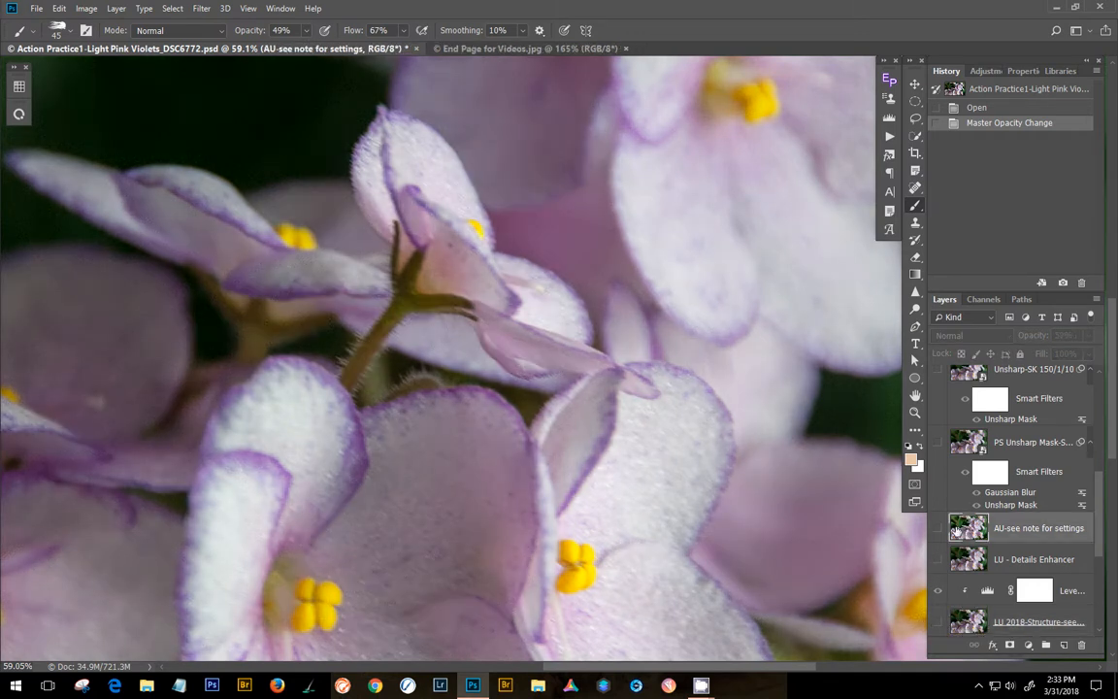
# - Preview the "AU-see note for settings" layer while testing its opacity, ending at 52%, and hide it again
pyautogui.click(937, 530)
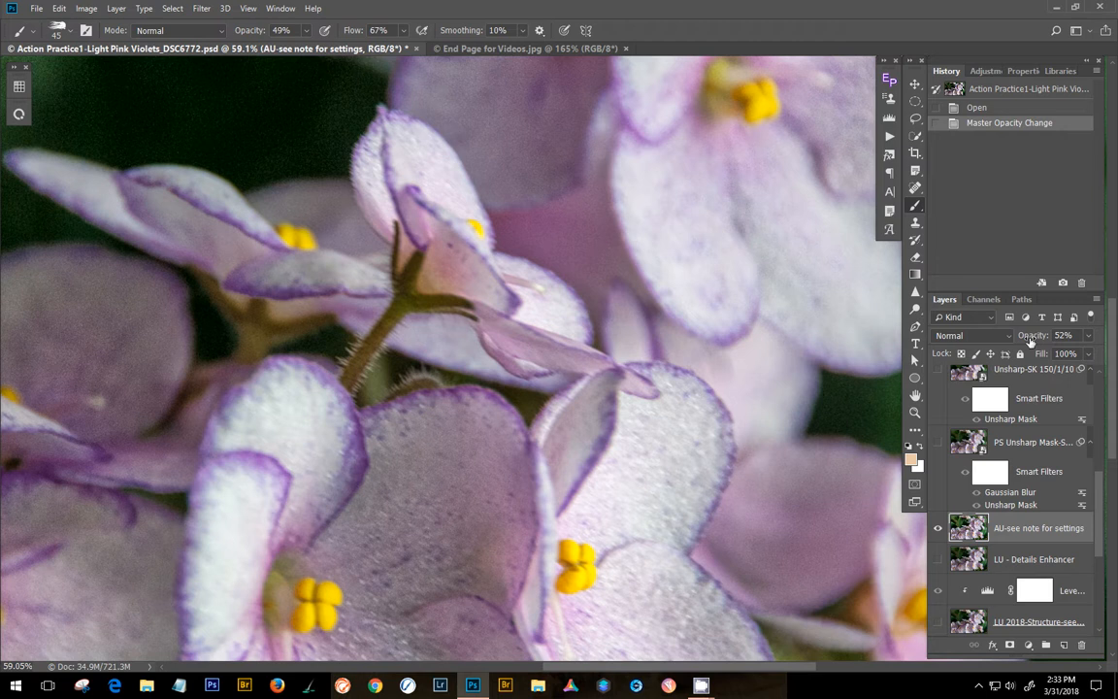
pyautogui.moveTo(1030, 340); pyautogui.dragTo(1054, 349)
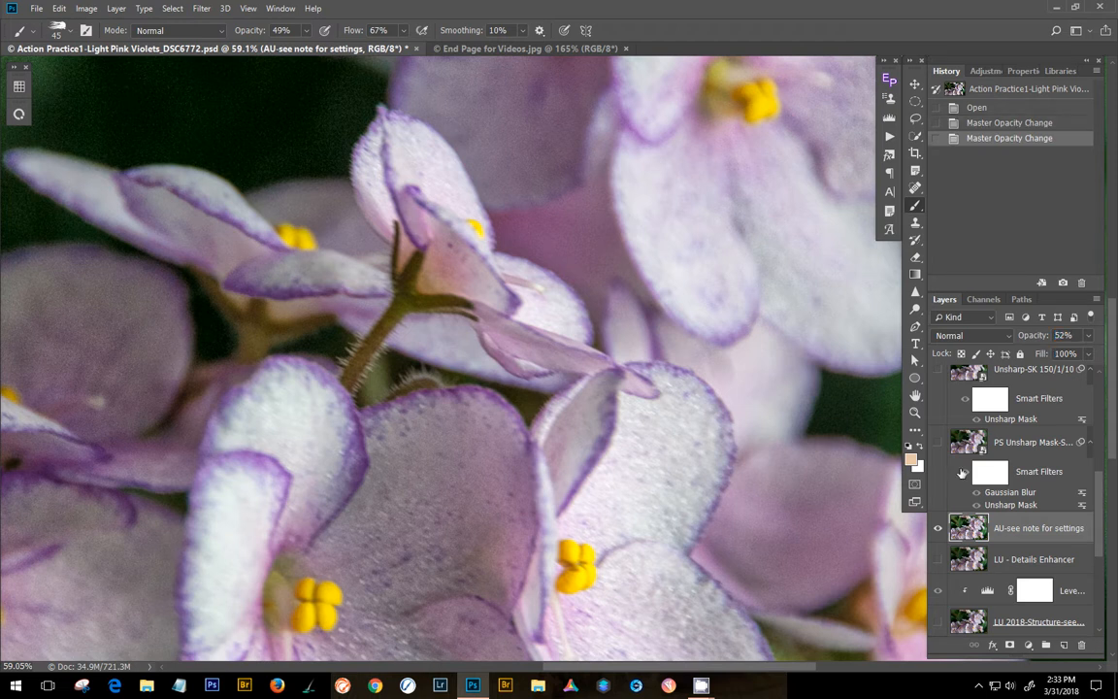
pyautogui.click(935, 529)
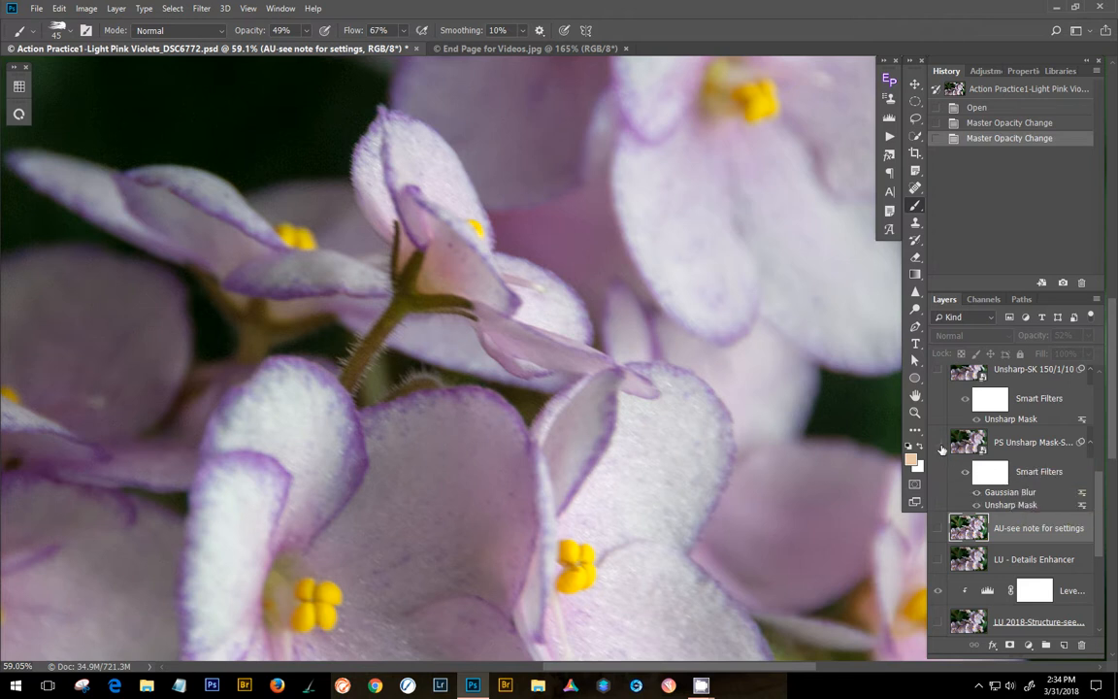
# - Preview the PS Unsharp Mask smart-filter layer with Gaussian Blur, and the Unsharp-SK 150/1/10 layer, by toggling their visibility
pyautogui.click(939, 446)
pyautogui.click(939, 445)
pyautogui.click(939, 445)
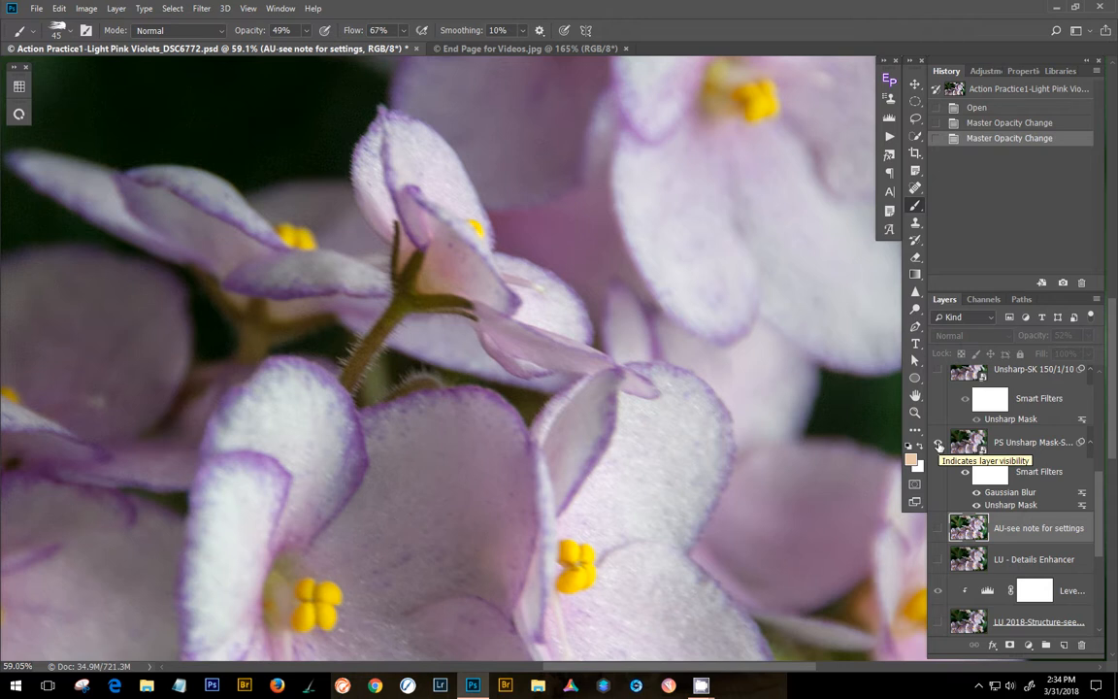
pyautogui.scroll(2, 937, 446)
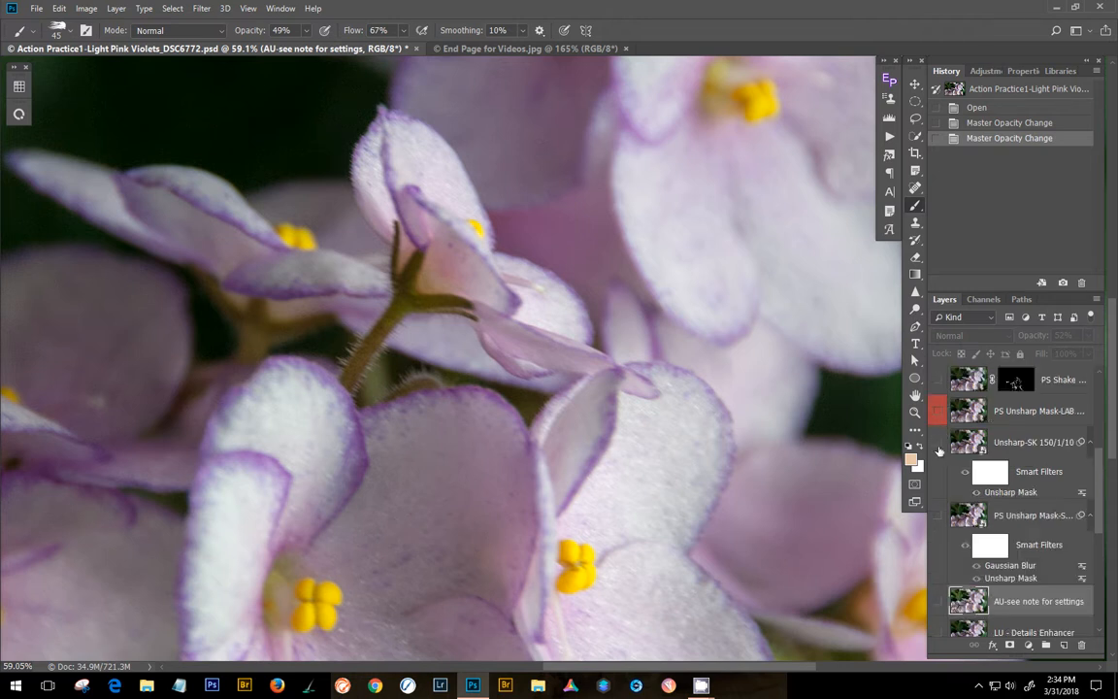
pyautogui.click(938, 446)
# - Compare the PS Unsharp Mask-LAB layer with the unsharpened image, check the available image color modes, and leave the layer hidden
pyautogui.scroll(2, 946, 453)
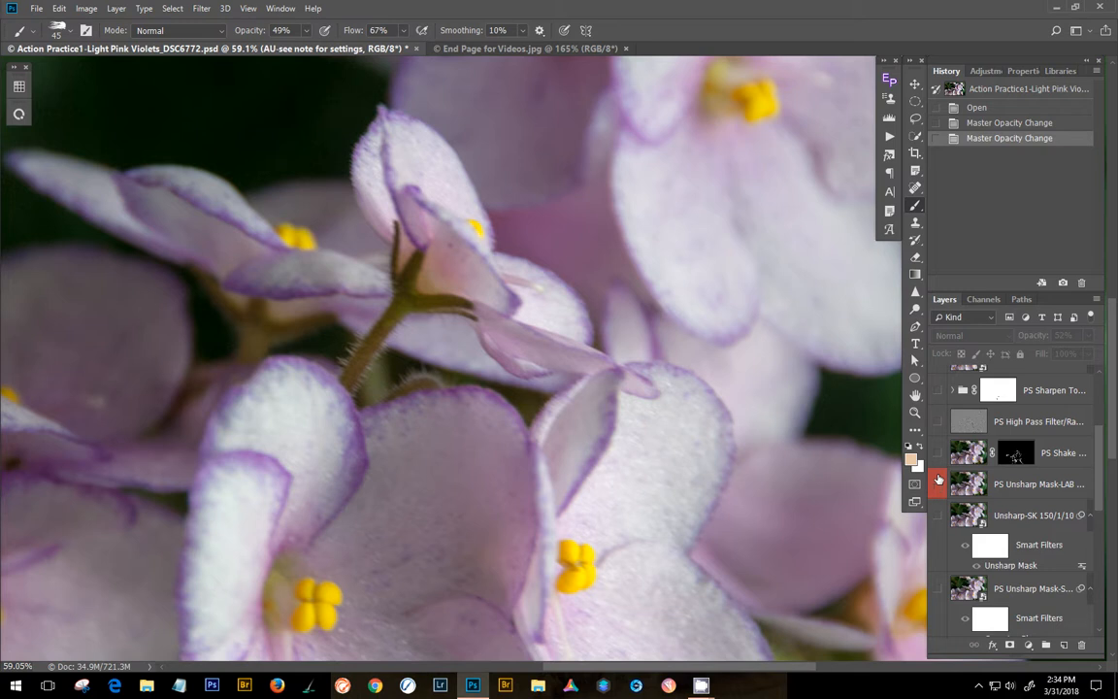
pyautogui.click(937, 486)
pyautogui.click(86, 9)
pyautogui.moveTo(87, 25)
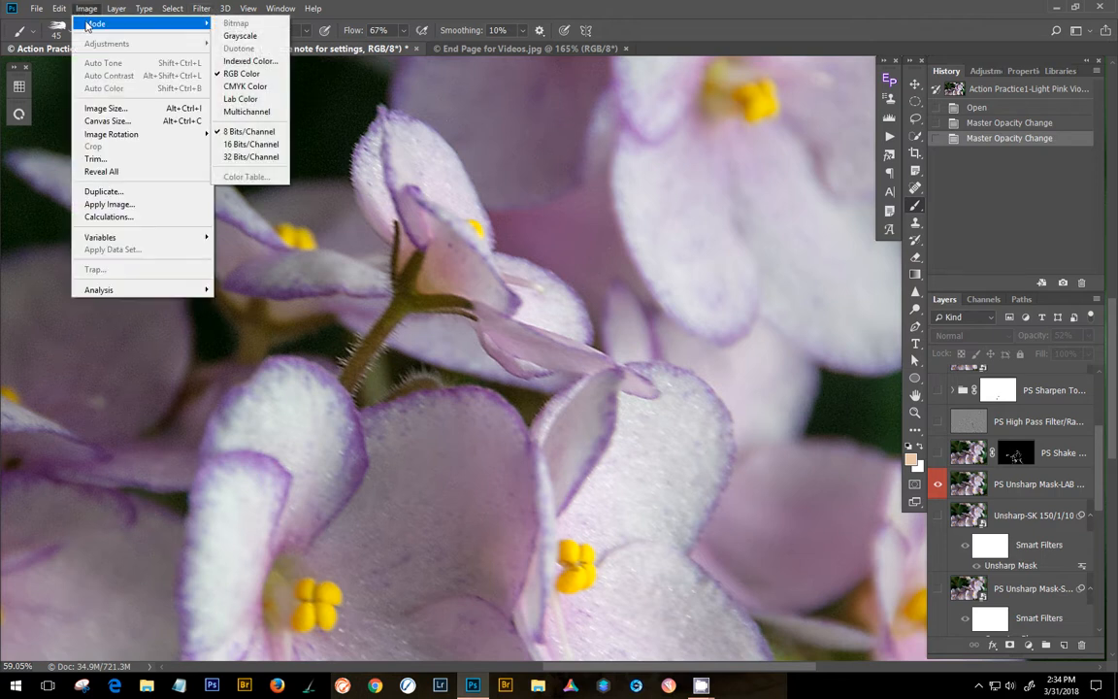
pyautogui.click(568, 6)
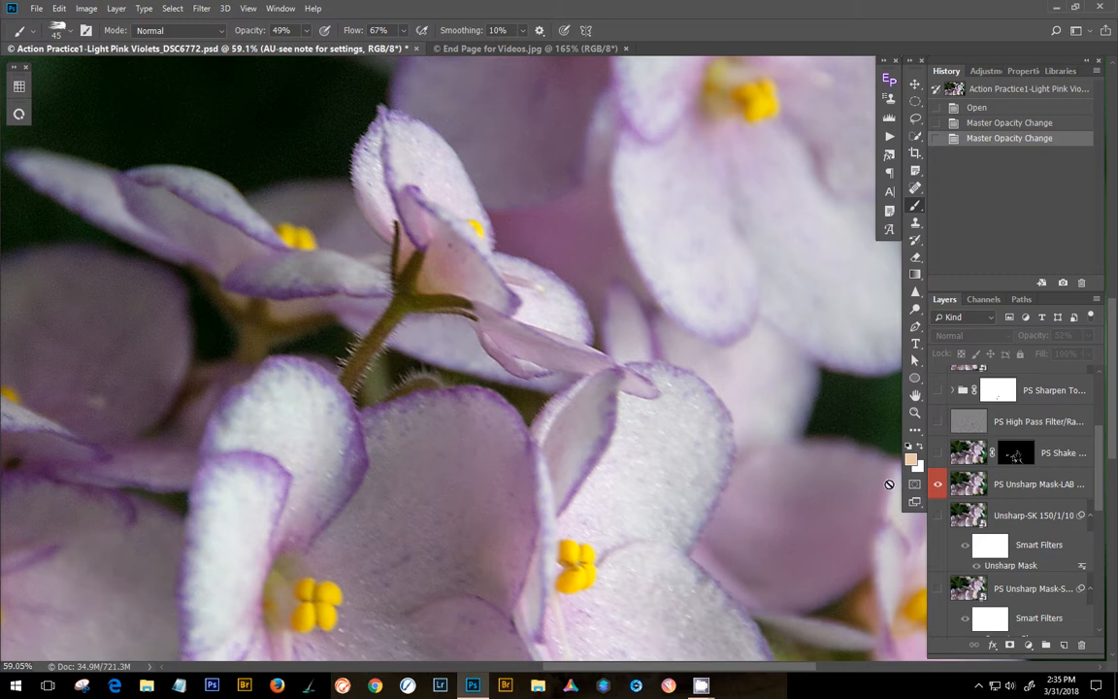
pyautogui.click(938, 487)
pyautogui.click(938, 486)
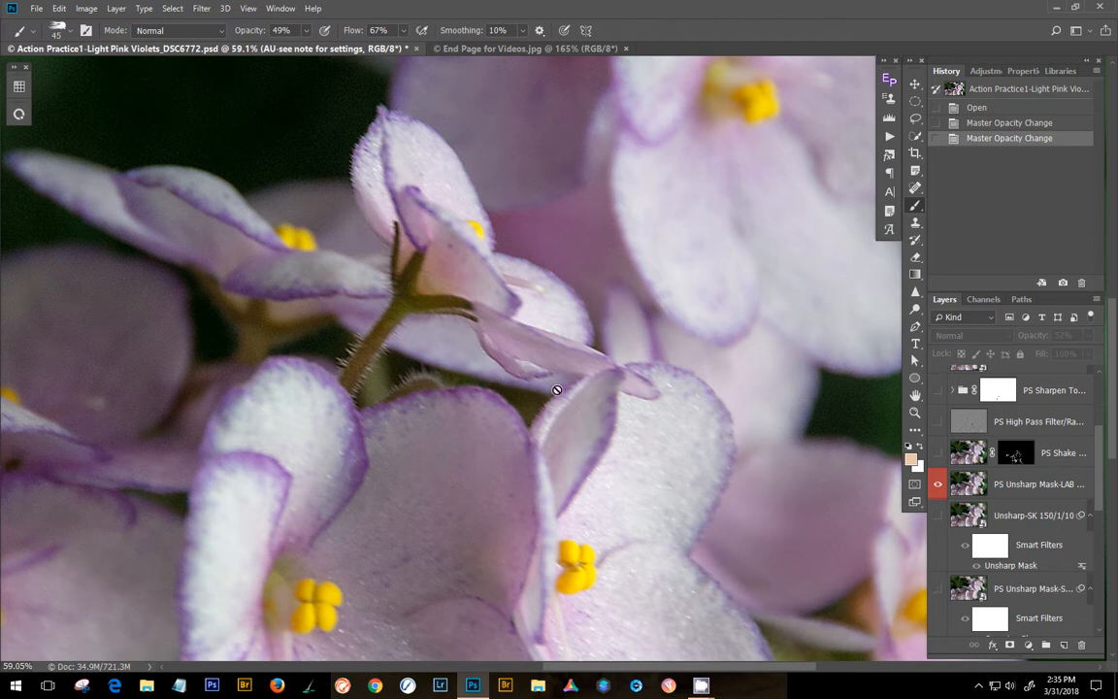
pyautogui.click(937, 488)
# - Select the PS Shake Reduction layer and compare its masked effect on and off several times, leaving it hidden
pyautogui.click(937, 453)
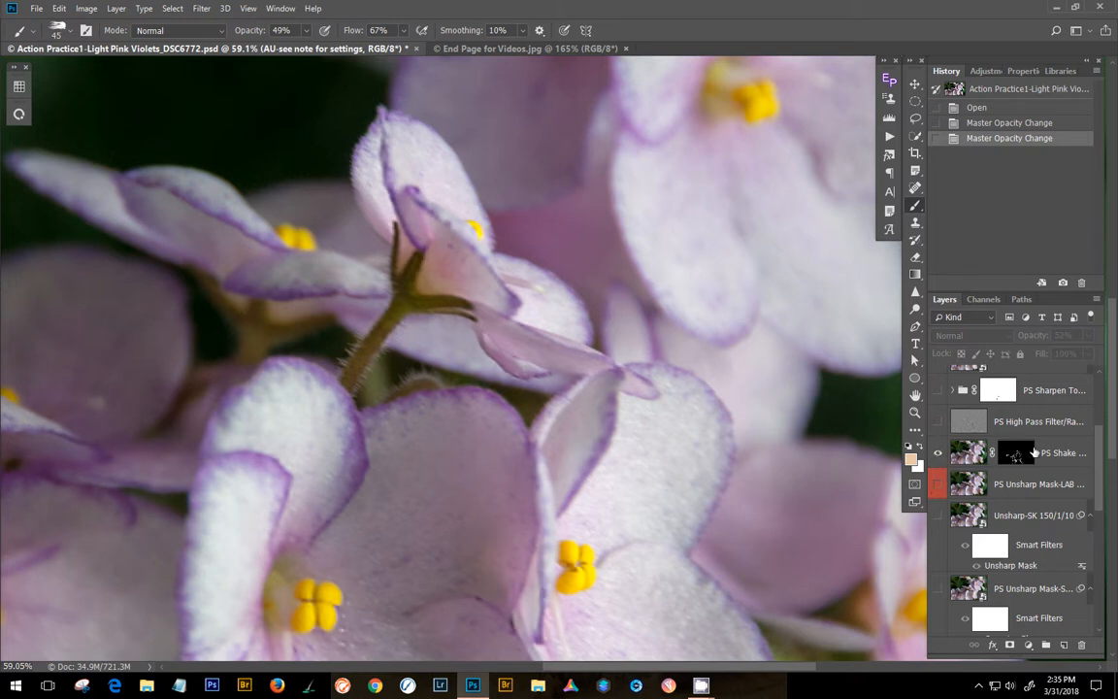
pyautogui.click(1051, 448)
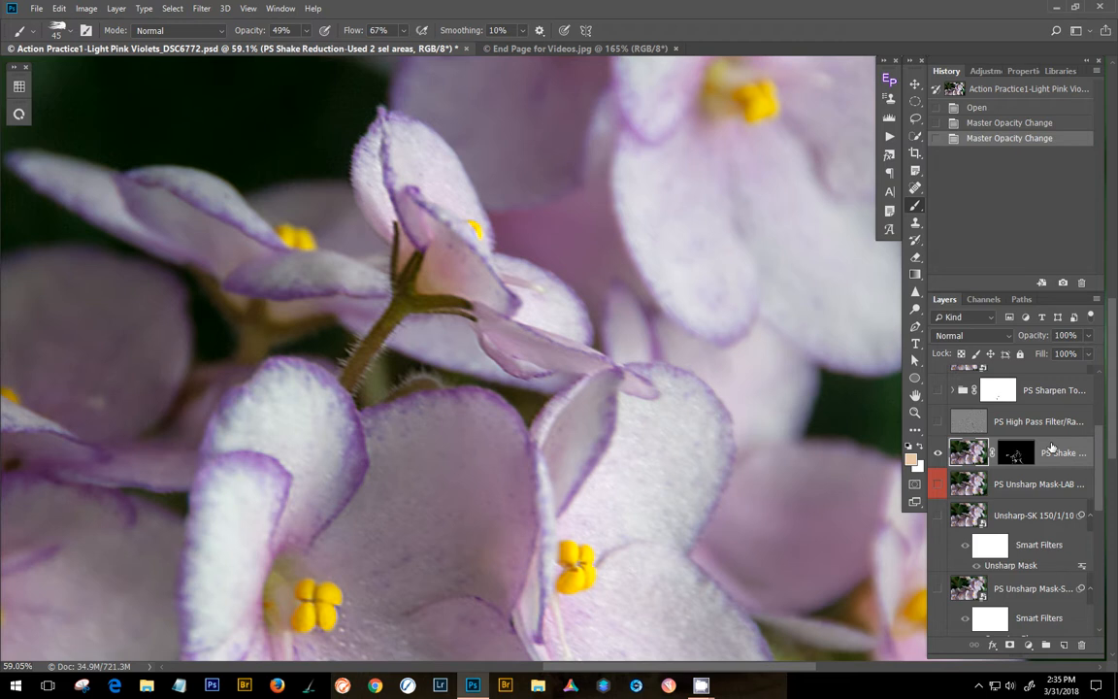
pyautogui.click(938, 454)
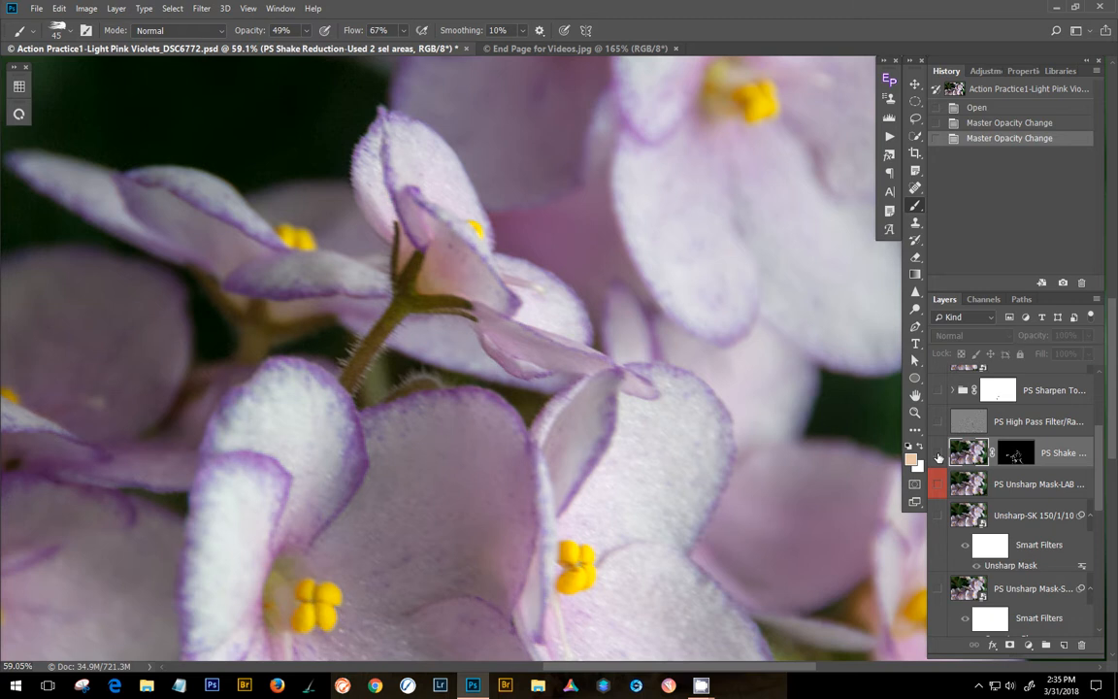
pyautogui.click(938, 453)
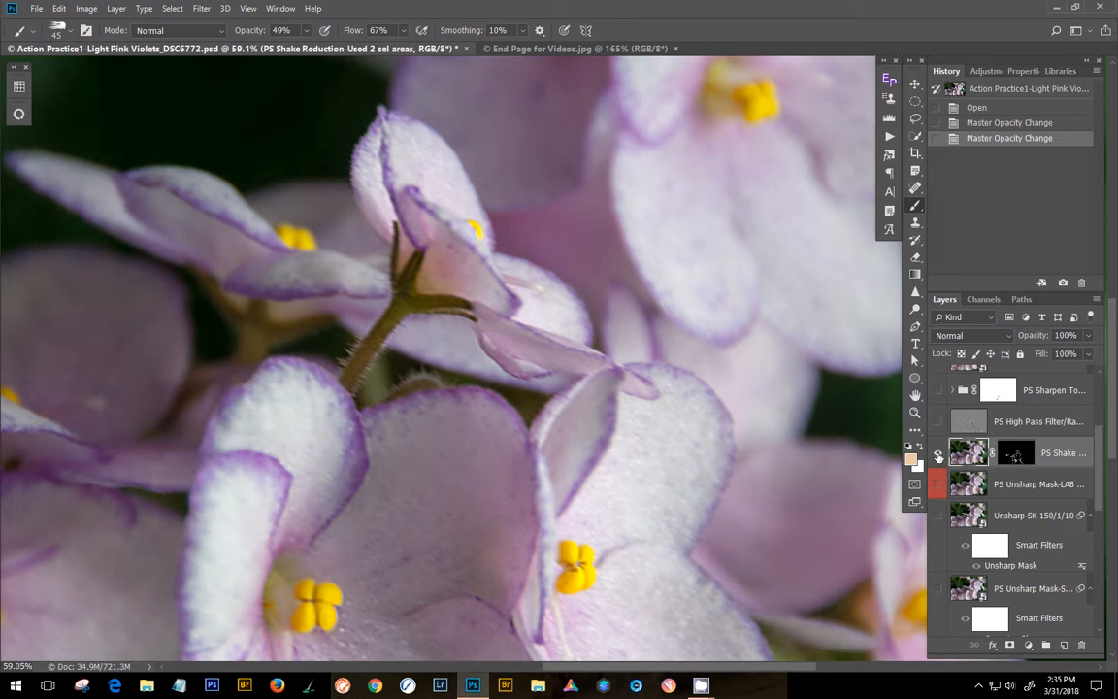
pyautogui.click(939, 457)
pyautogui.click(938, 457)
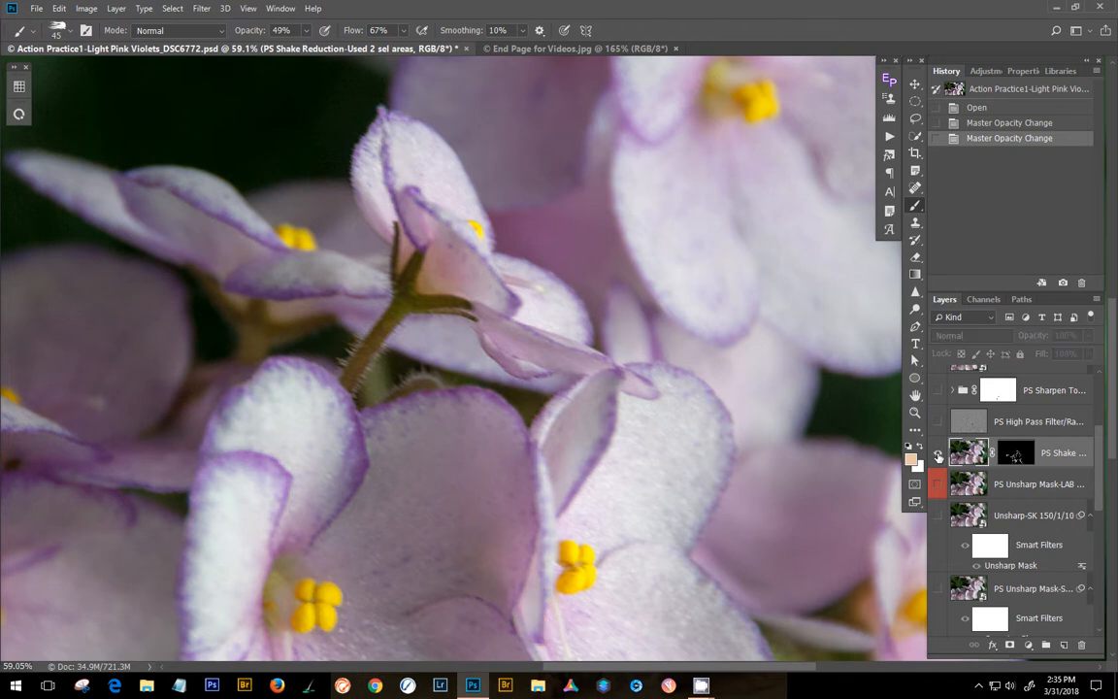
pyautogui.click(939, 457)
pyautogui.click(939, 458)
pyautogui.click(939, 457)
pyautogui.click(939, 457)
# - Show the PS High Pass Filter layer, try Soft Light blending, and settle on Linear Light at 27% opacity
pyautogui.click(949, 424)
pyautogui.click(938, 422)
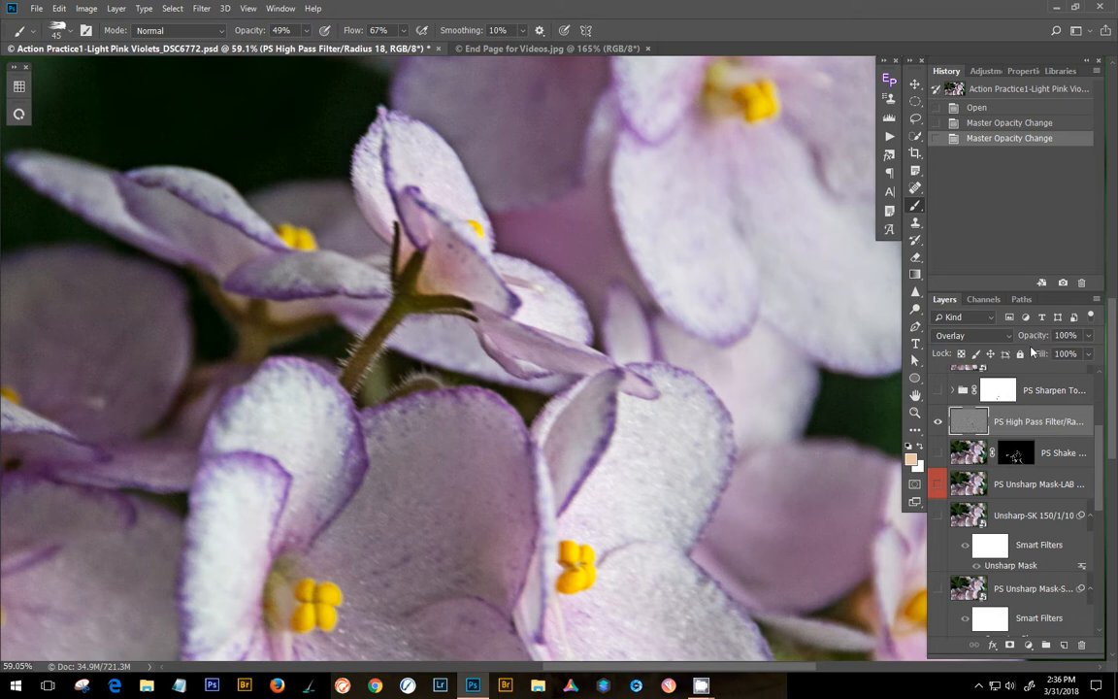
pyautogui.click(975, 335)
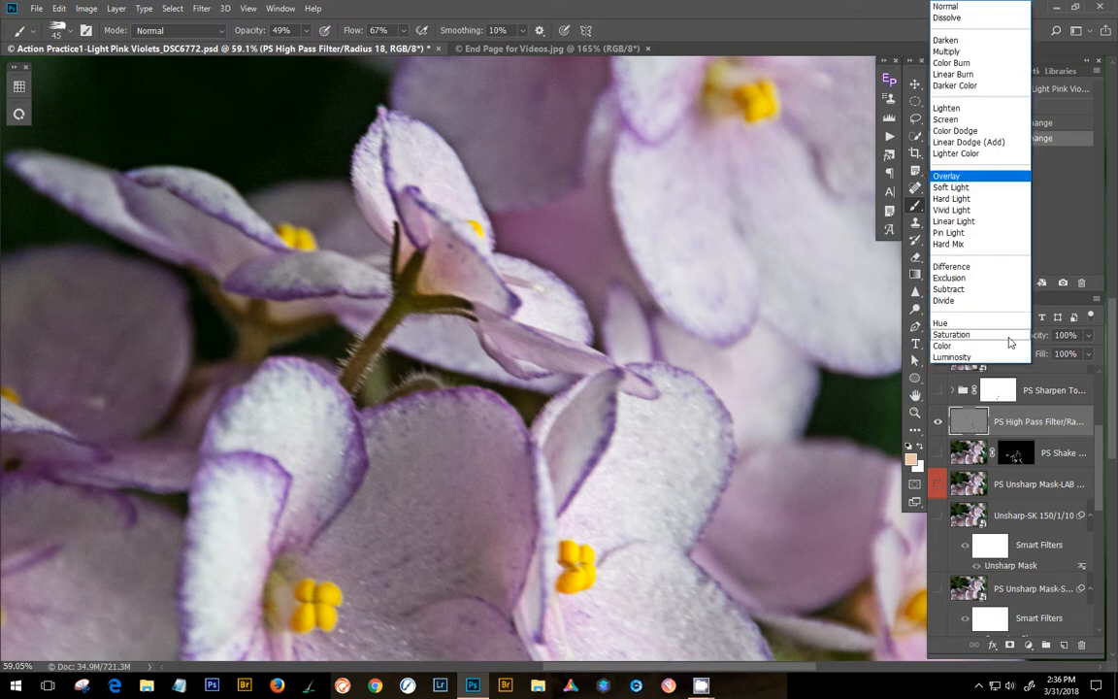
pyautogui.click(977, 187)
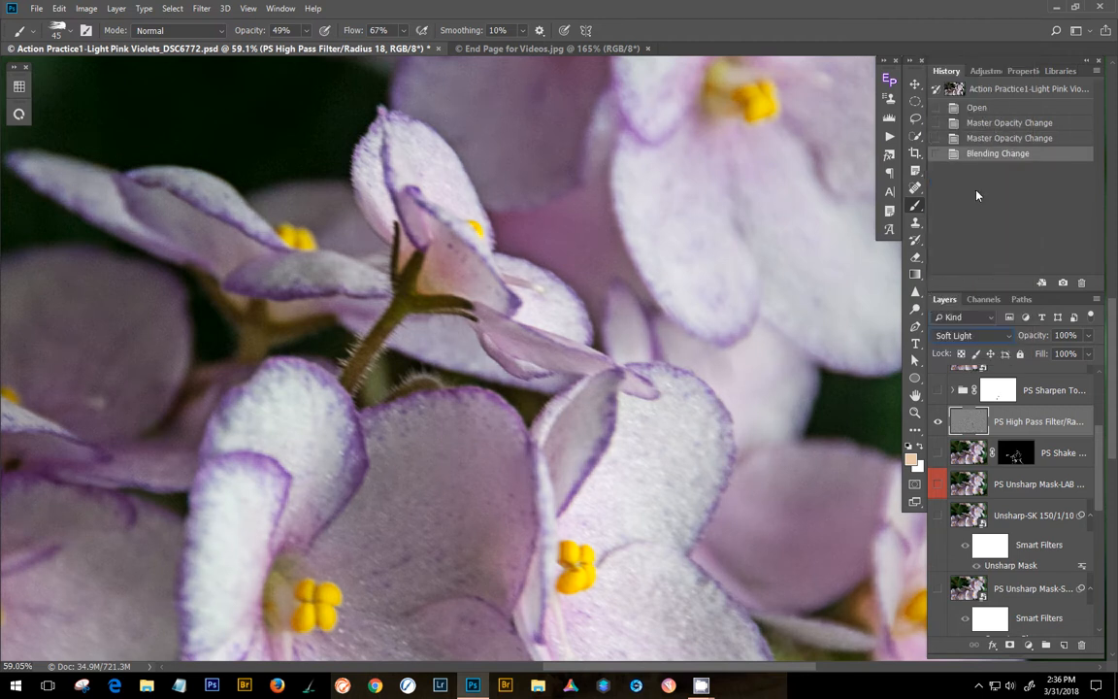
pyautogui.click(981, 341)
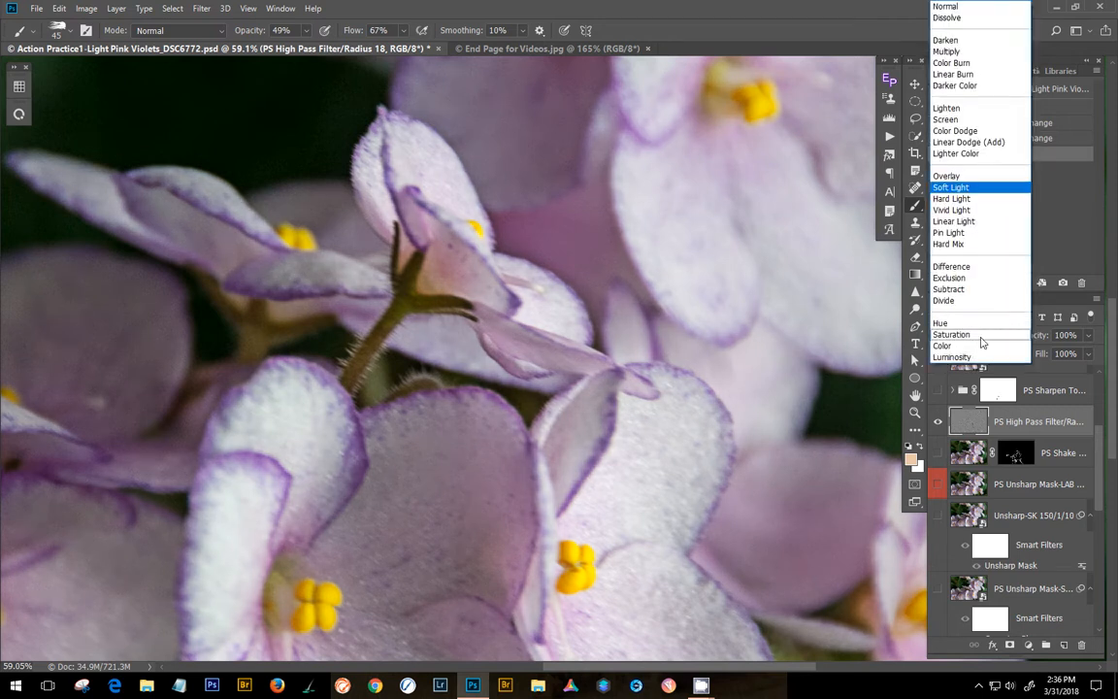
pyautogui.click(974, 223)
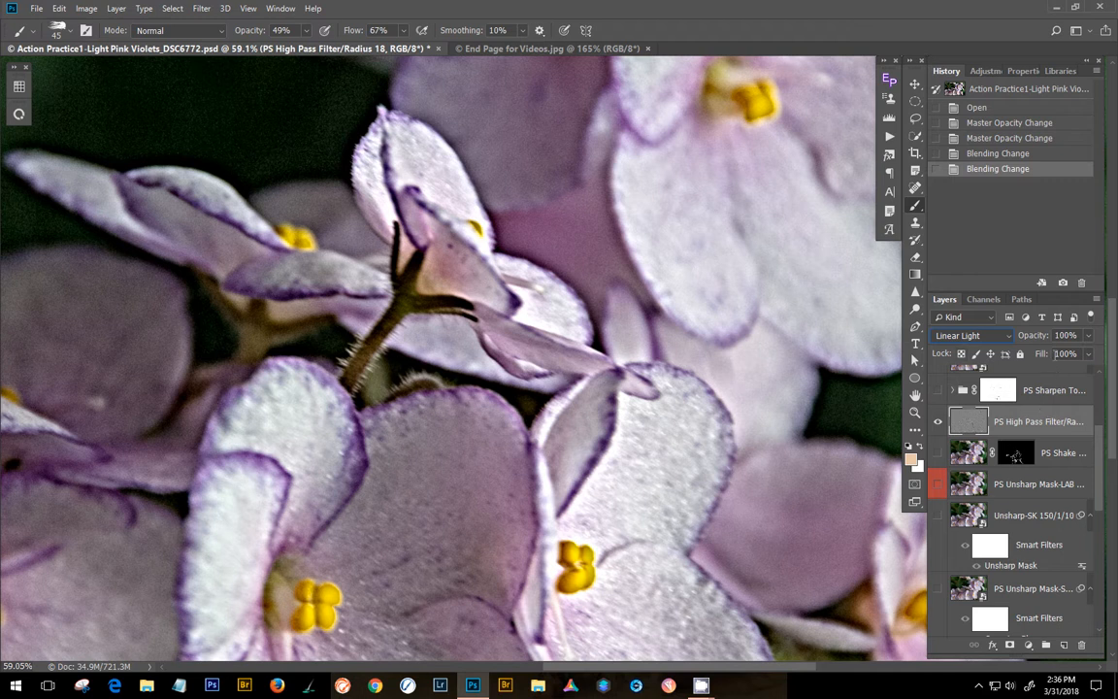
pyautogui.moveTo(1048, 336); pyautogui.dragTo(1025, 345)
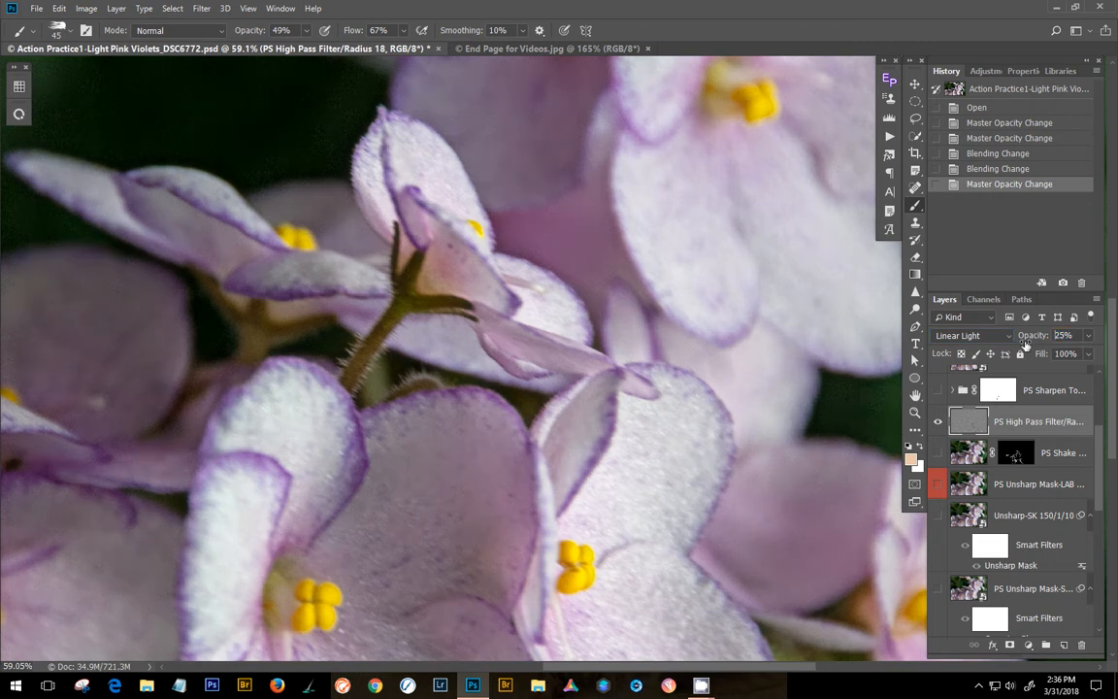
# - Compare the PS High Pass Filter layer with the unsharpened image by toggling its visibility, and leave it hidden
pyautogui.click(940, 422)
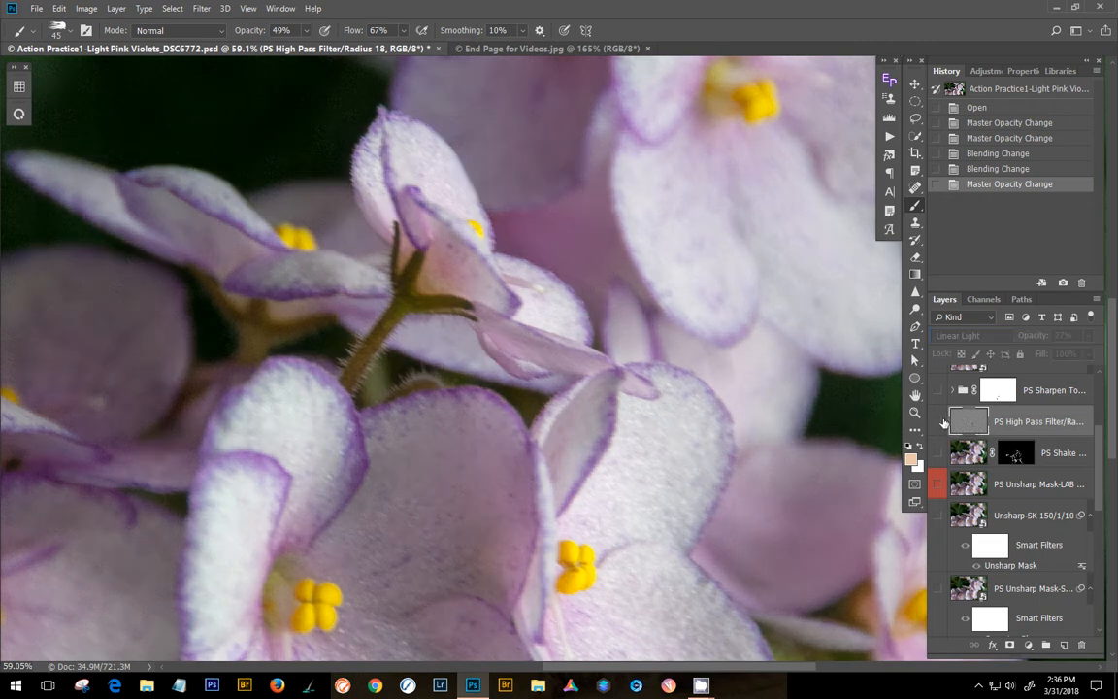
pyautogui.click(939, 422)
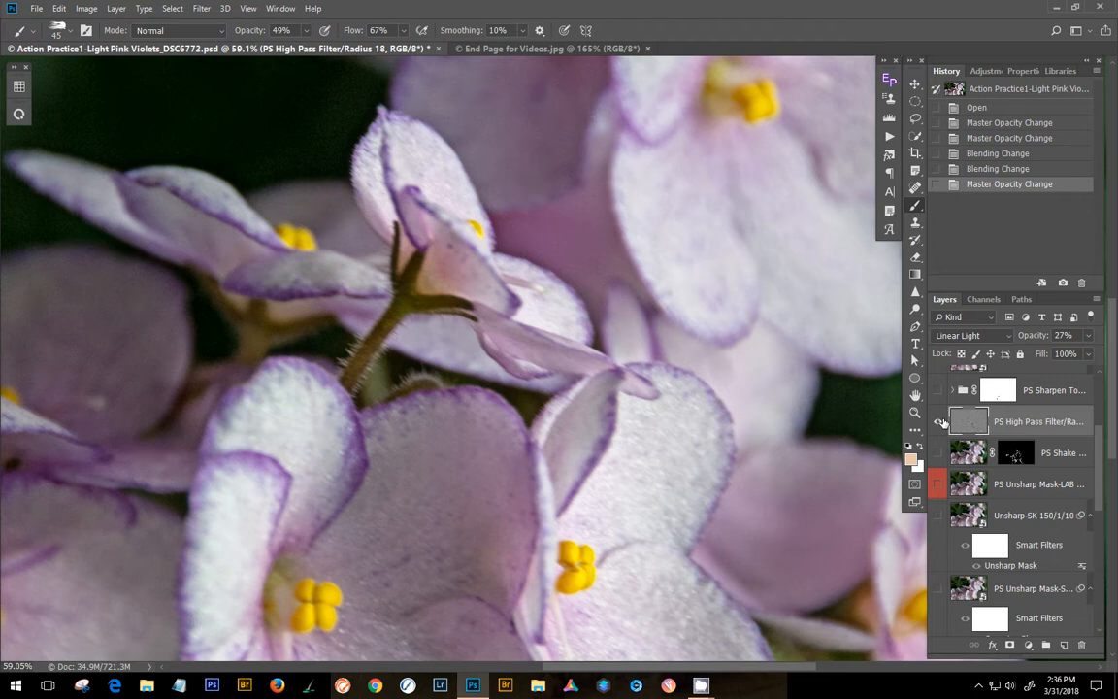
pyautogui.click(940, 423)
pyautogui.click(939, 422)
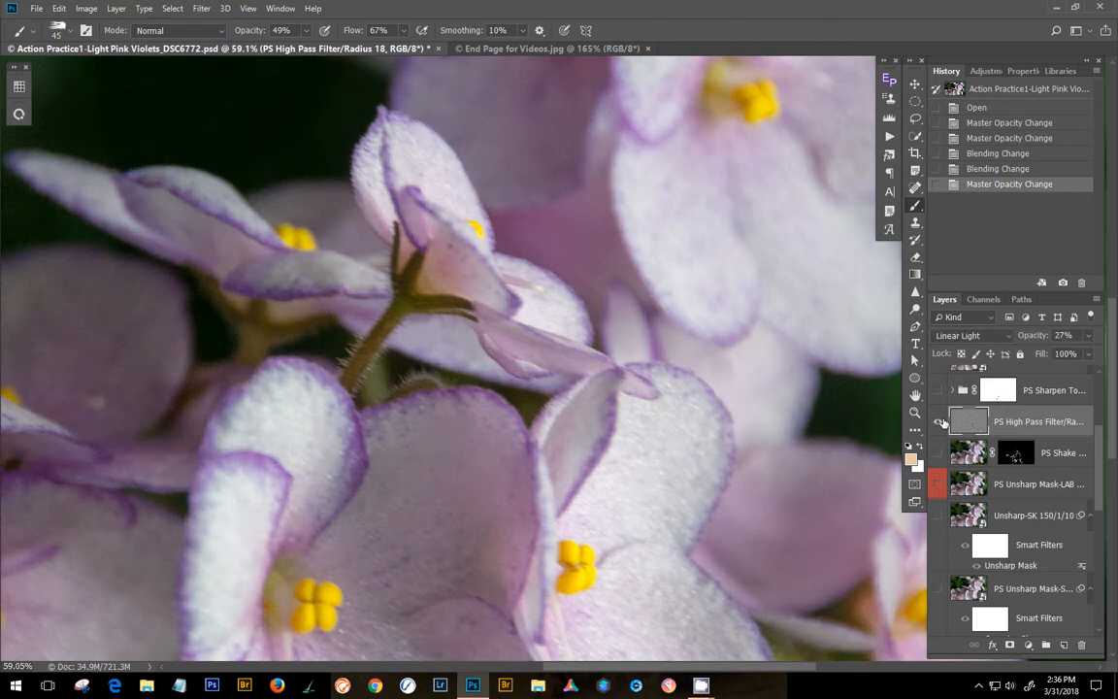
pyautogui.click(939, 422)
# - Preview the PS Sharpen Tool group on and off, bring up the Sharpen tool's settings, and hide the group
pyautogui.scroll(2, 951, 441)
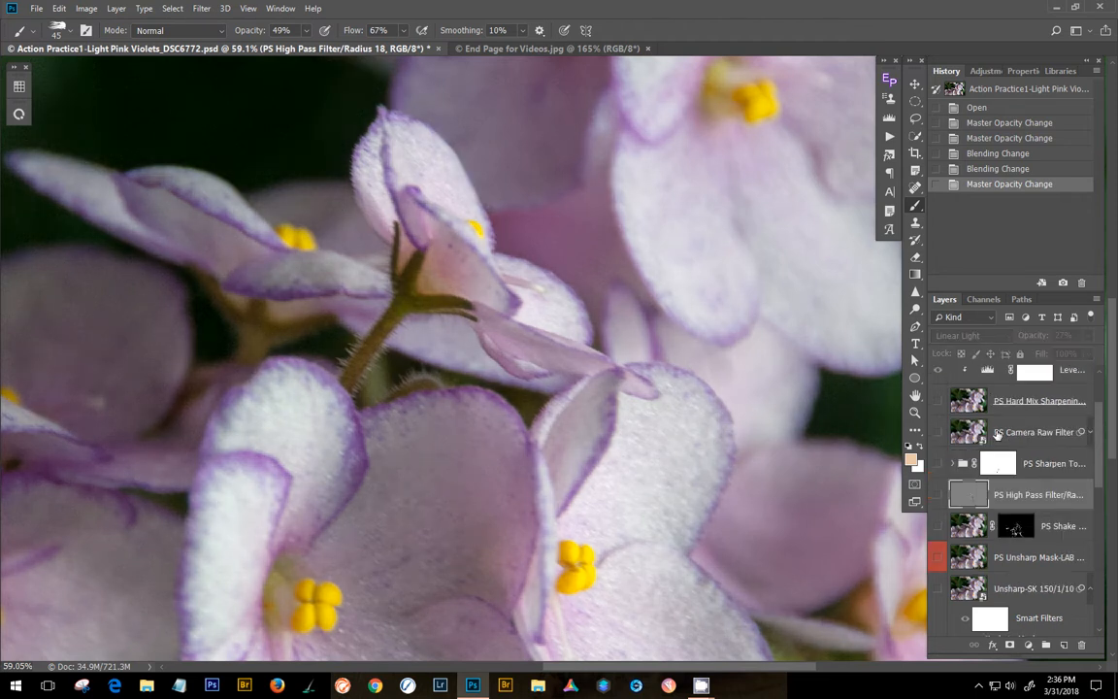
pyautogui.click(937, 463)
pyautogui.click(938, 464)
pyautogui.click(938, 464)
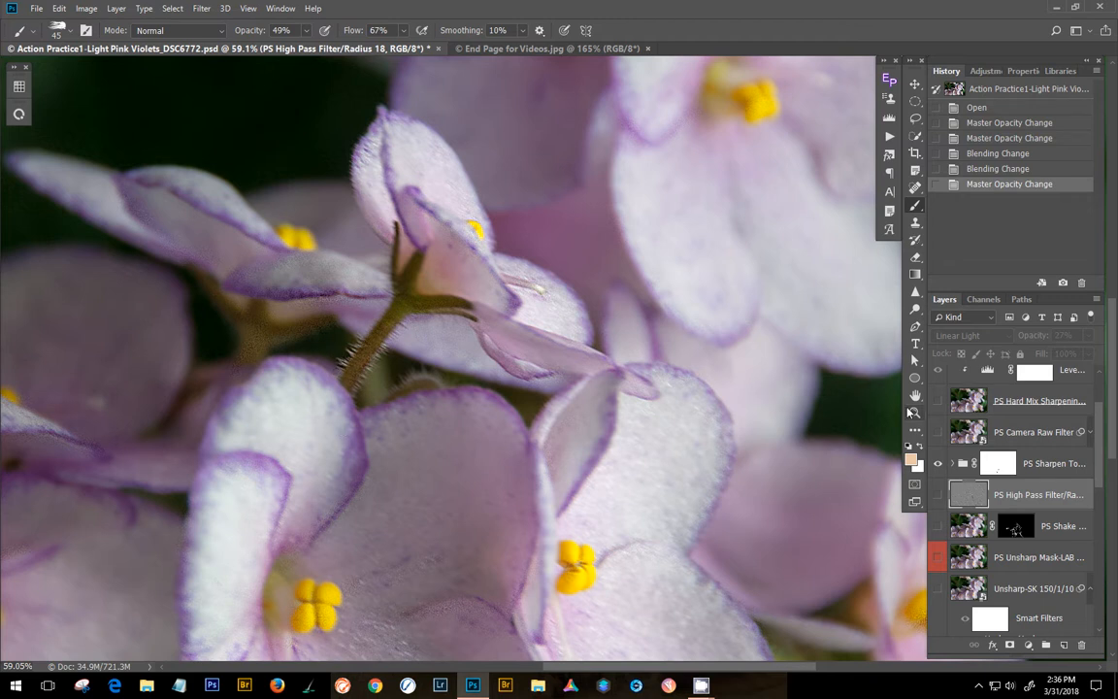
pyautogui.click(916, 294)
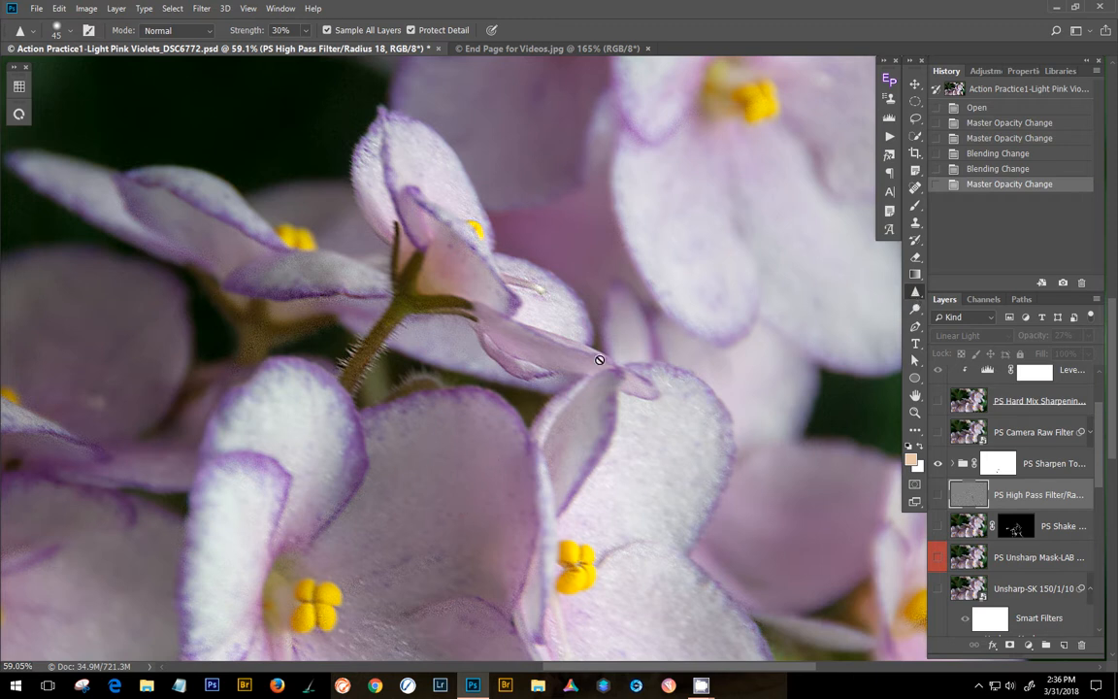
pyautogui.click(938, 464)
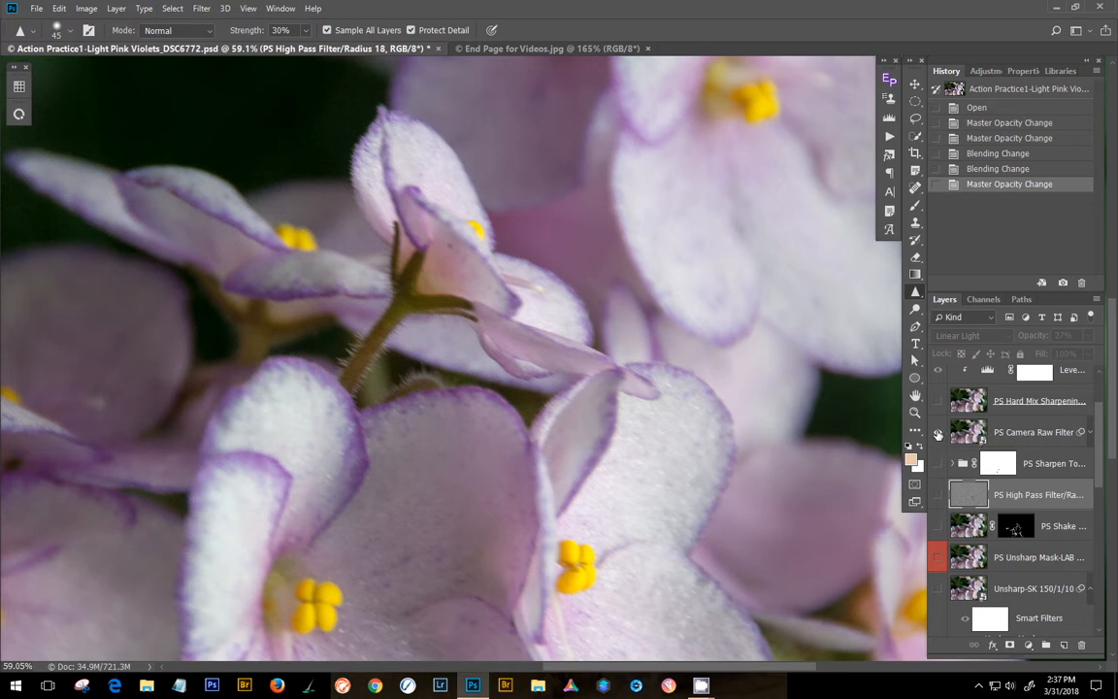
# - Compare the PS Camera Raw Filter layer with the unsharpened image by toggling its visibility, and leave it hidden
pyautogui.click(938, 434)
pyautogui.click(939, 434)
pyautogui.click(938, 435)
pyautogui.click(938, 434)
# - Show the PS Hard Mix Sharpening layer without its clipped Levels adjustment, test its Fill at 100%, and set it to 6%
pyautogui.click(942, 401)
pyautogui.click(939, 401)
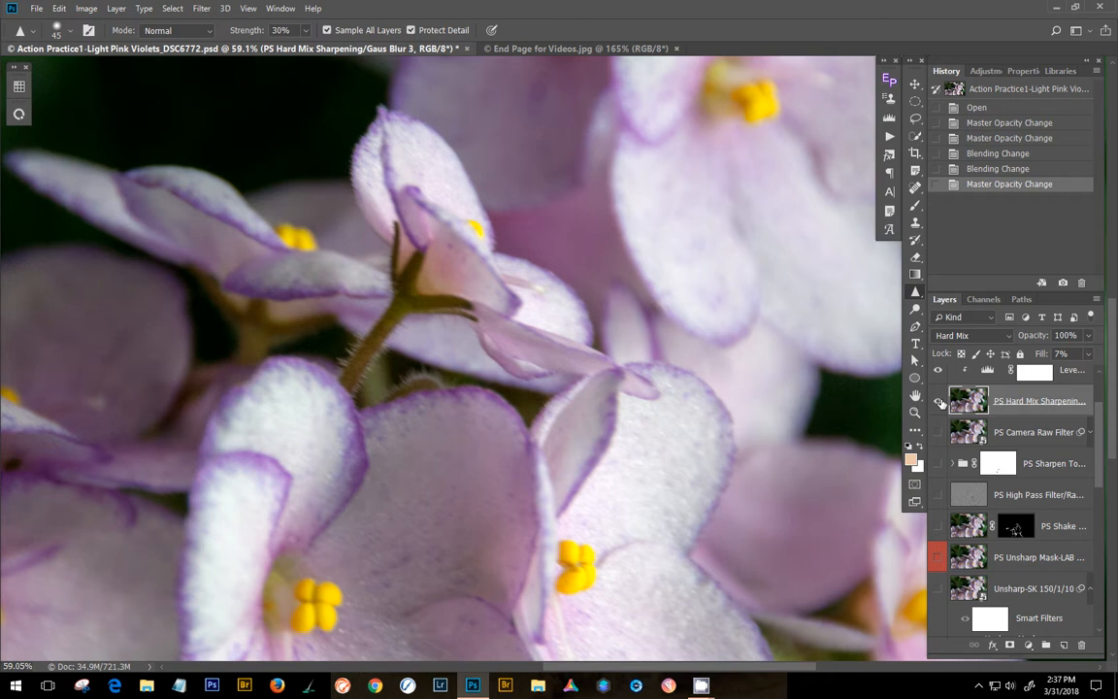
pyautogui.scroll(1, 945, 379)
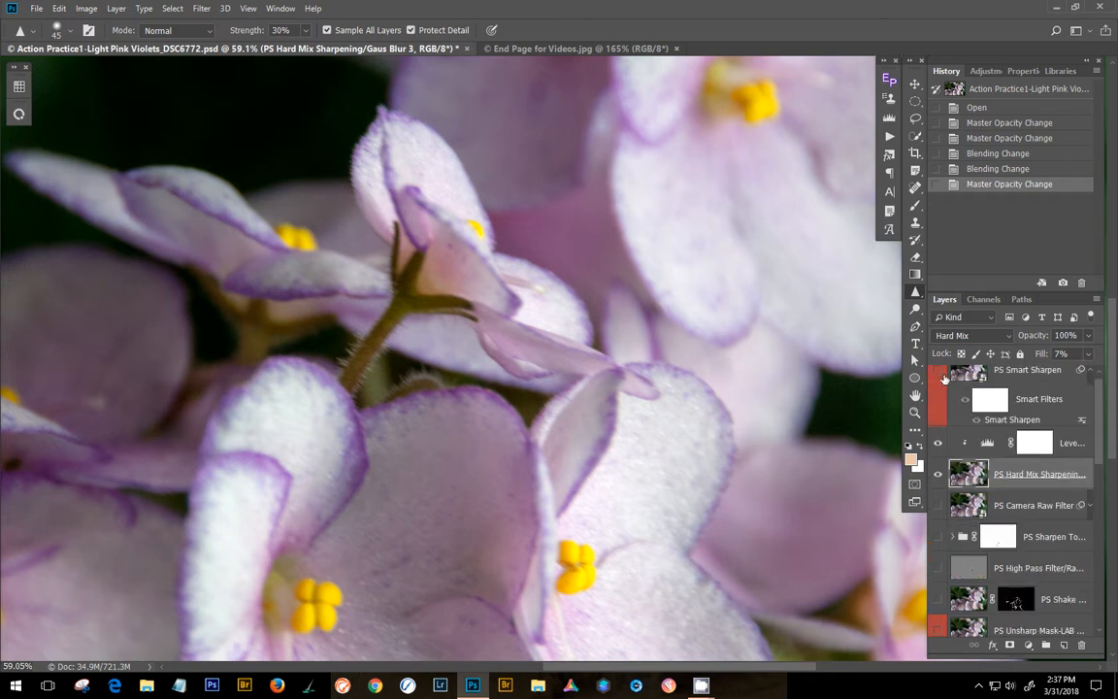
pyautogui.click(937, 443)
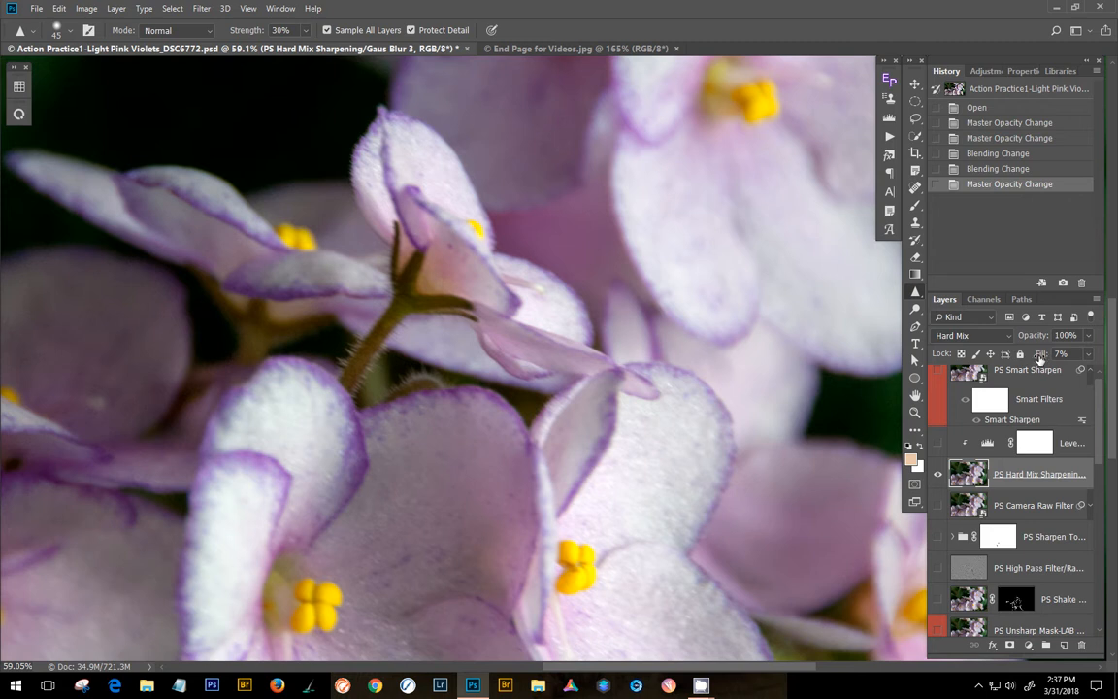
pyautogui.moveTo(1040, 355); pyautogui.dragTo(1102, 349)
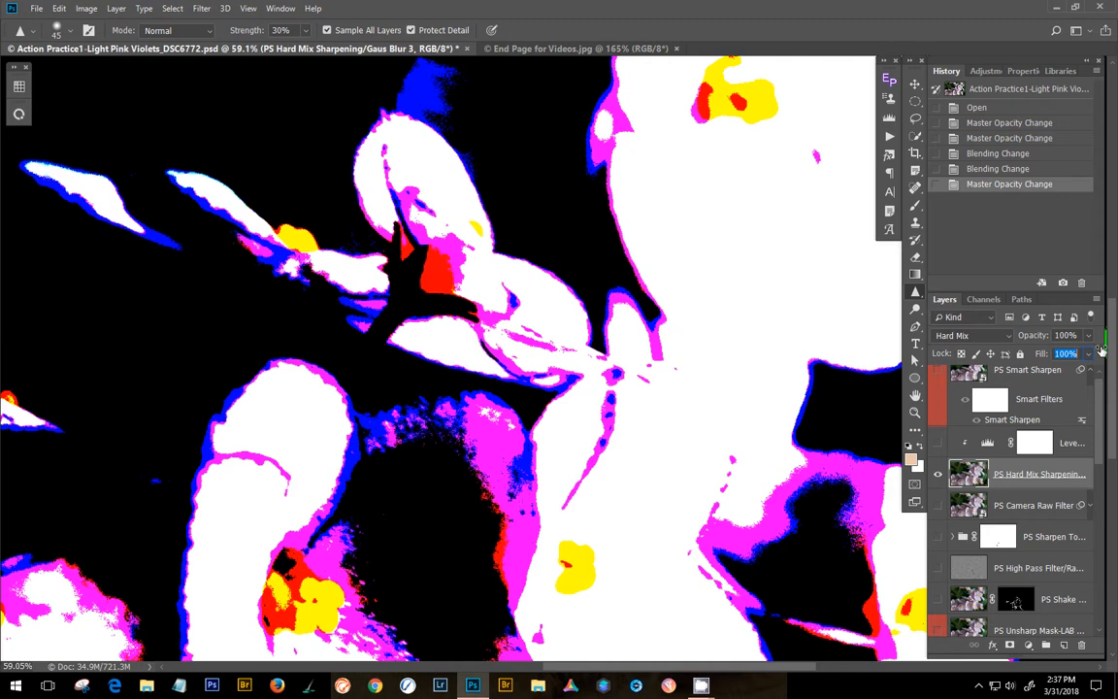
pyautogui.moveTo(1102, 350); pyautogui.dragTo(1038, 357)
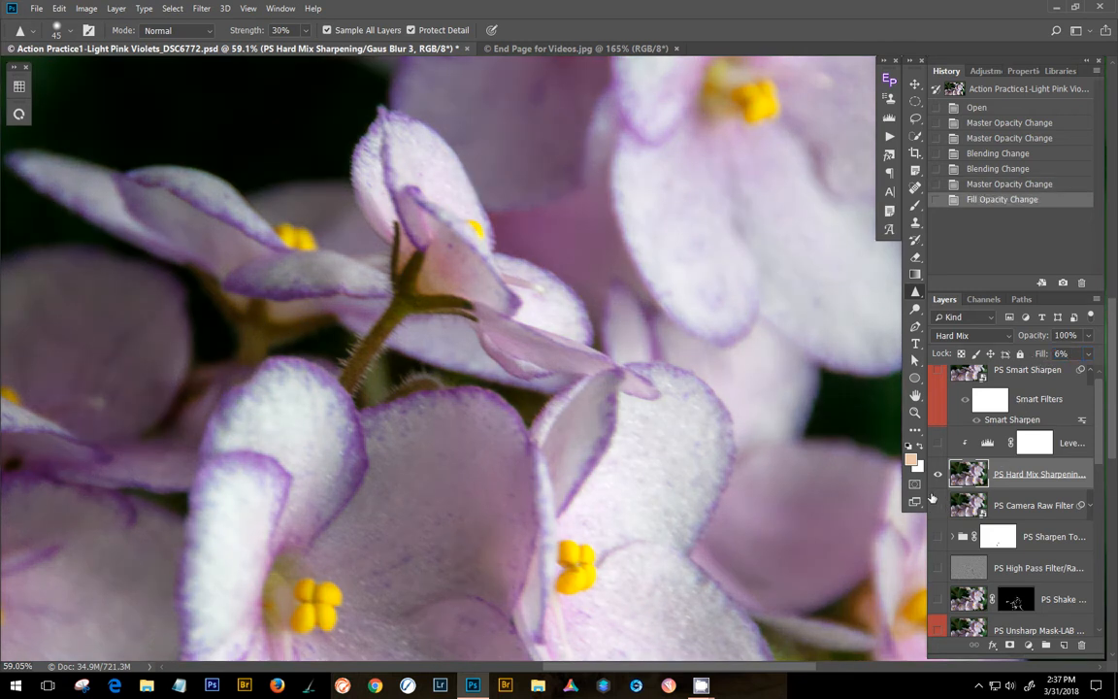
# - Compare the PS Hard Mix Sharpening layer on and off with its Levels adjustment restored, and leave the layer hidden
pyautogui.click(938, 474)
pyautogui.click(937, 475)
pyautogui.click(938, 475)
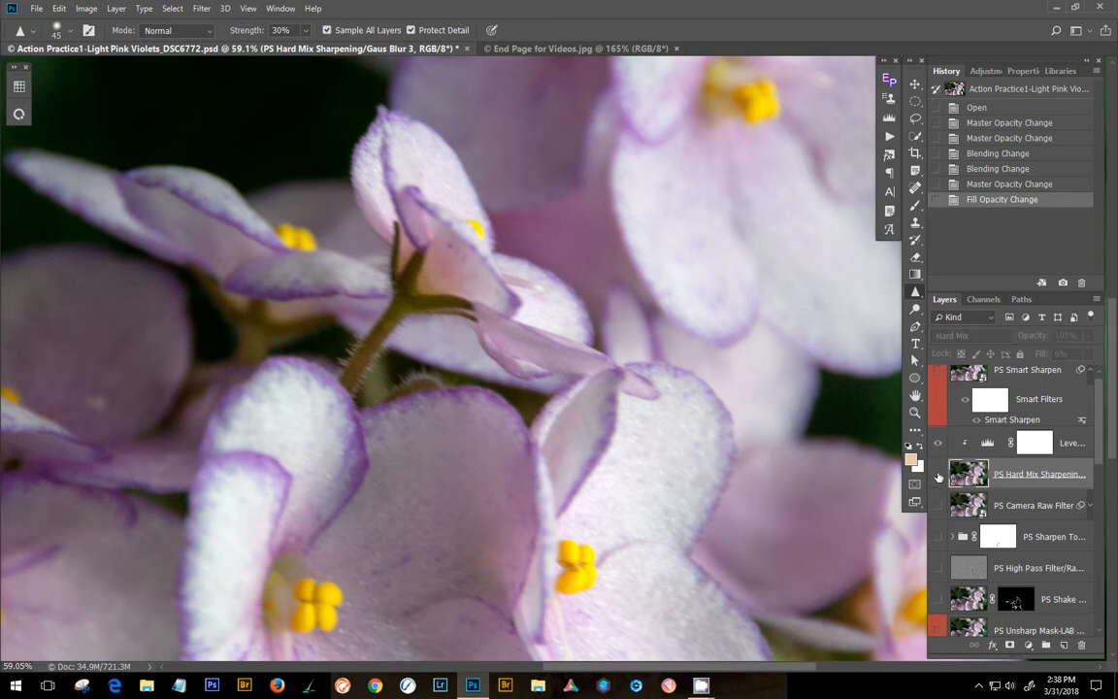
# - Preview the PS Smart Sharpen layer, hide it, and look back over the other sharpening layers in the stack
pyautogui.scroll(1, 953, 431)
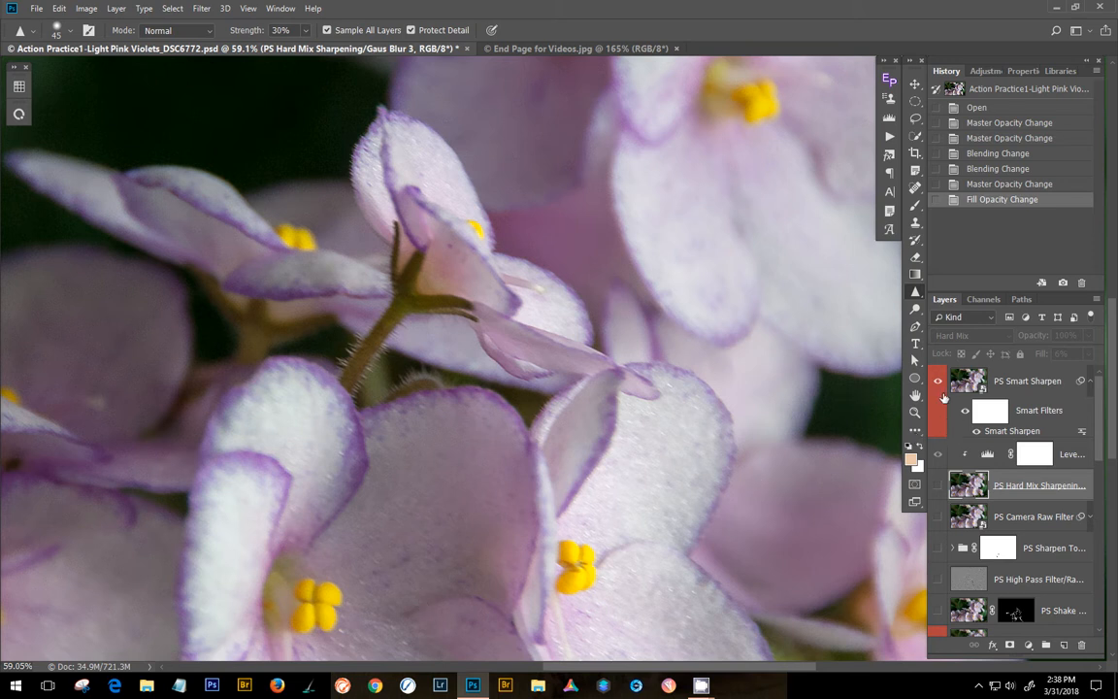
pyautogui.scroll(-3, 946, 417)
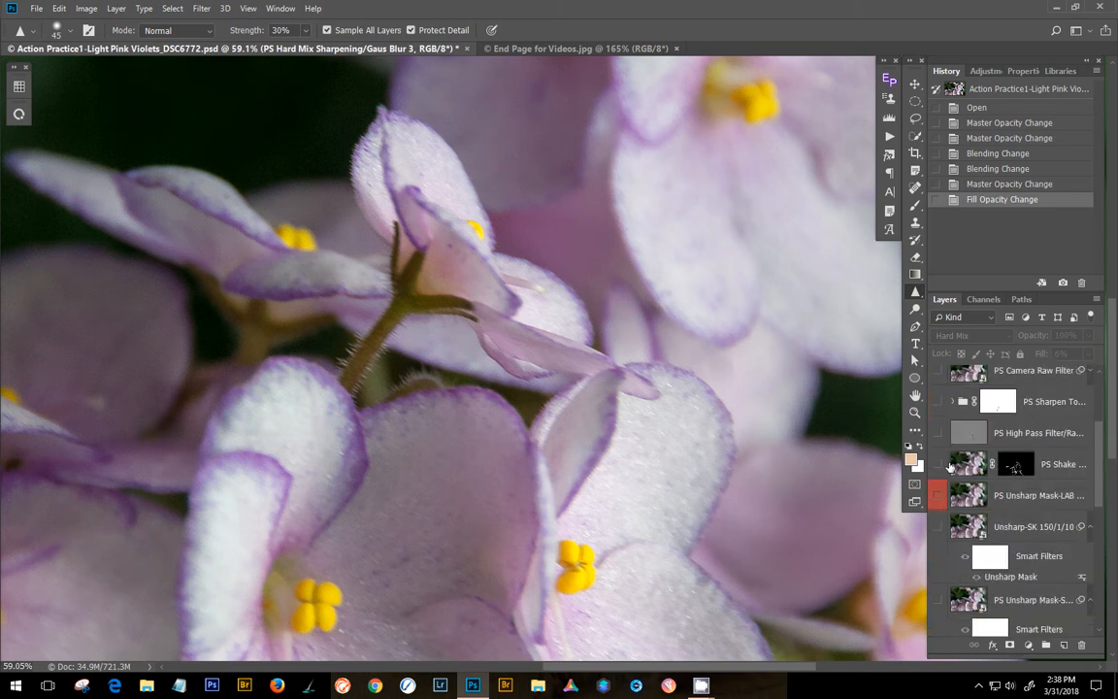
pyautogui.scroll(3, 947, 456)
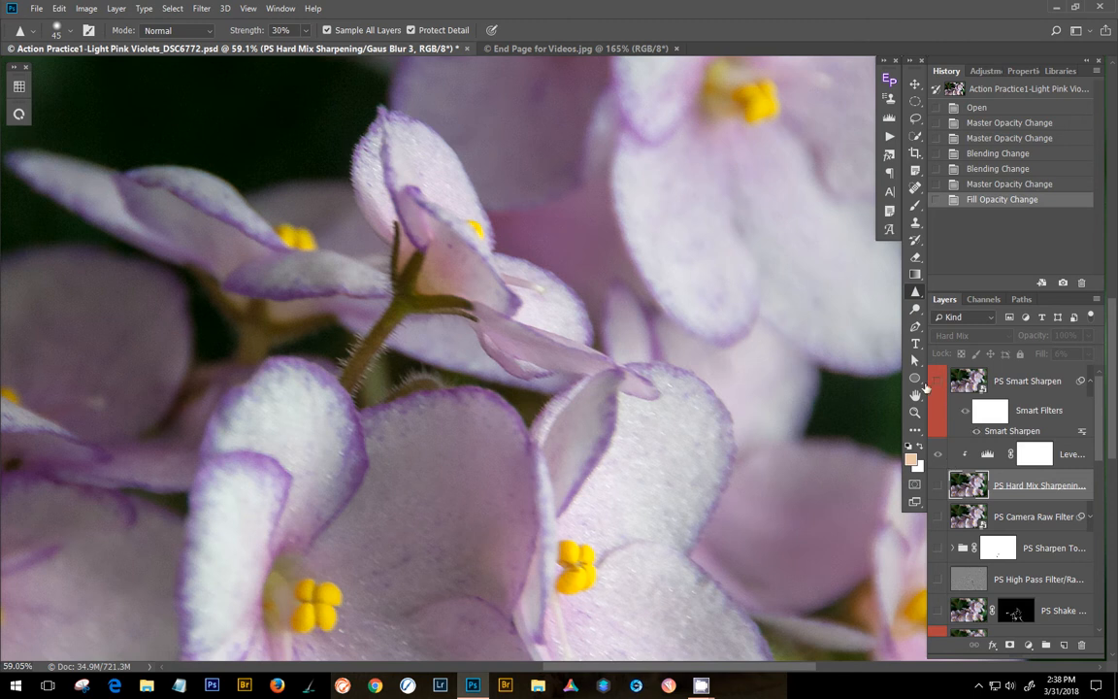
# - Display the End Page for Videos.jpg document
pyautogui.click(609, 50)
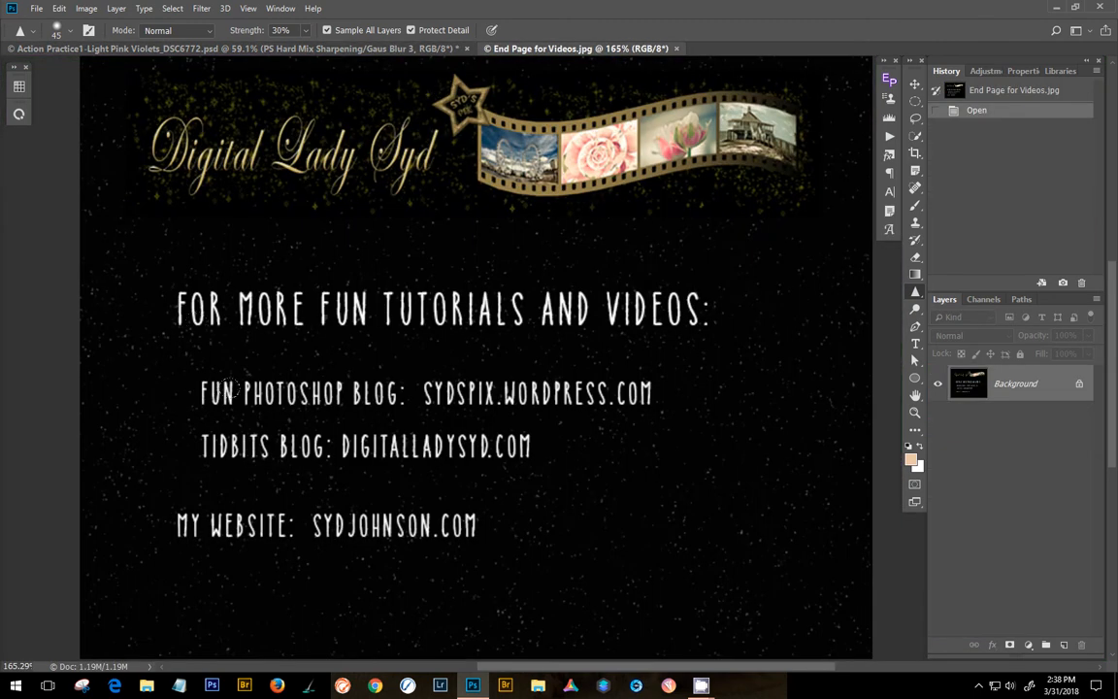